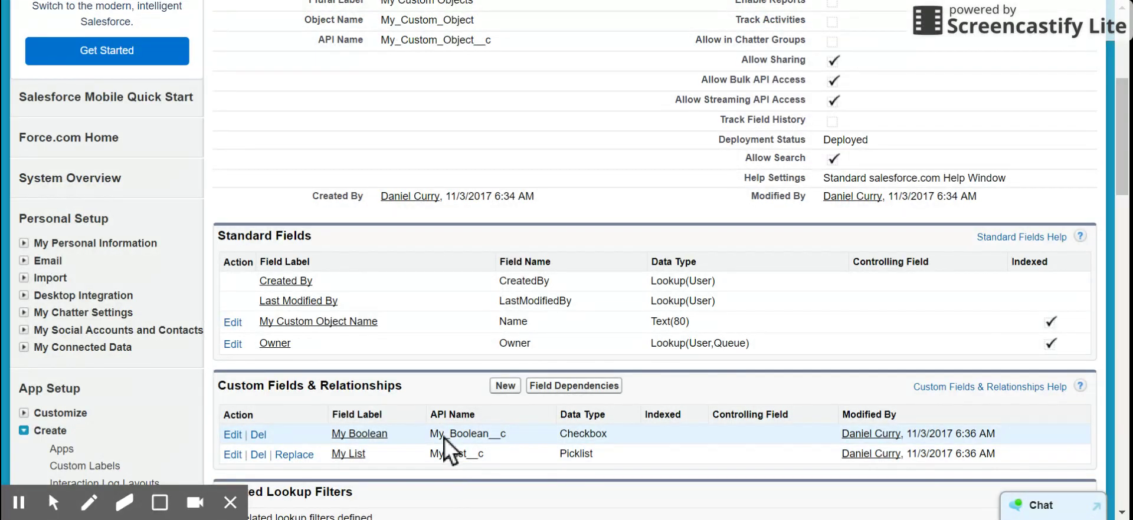
Step: Go to Create > Workflow & Approvals > Process Builder to list the three existing processes
mouse_move(1124, 172)
mouse_down()
mouse_move(1123, 162)
mouse_move(1119, 190)
mouse_up()
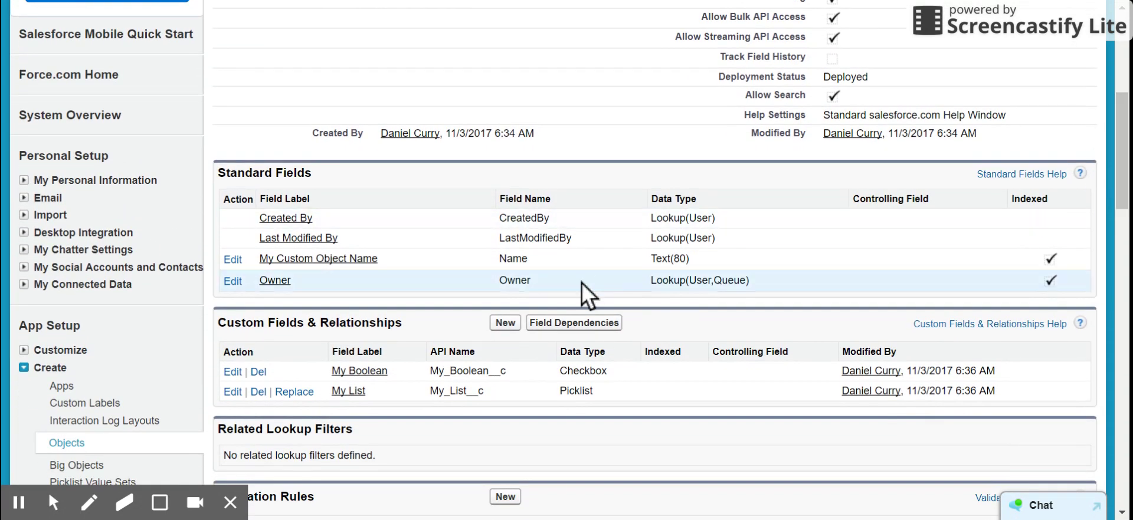
mouse_move(1125, 198)
mouse_down()
mouse_move(1120, 144)
mouse_move(1120, 182)
mouse_up()
click(1123, 187)
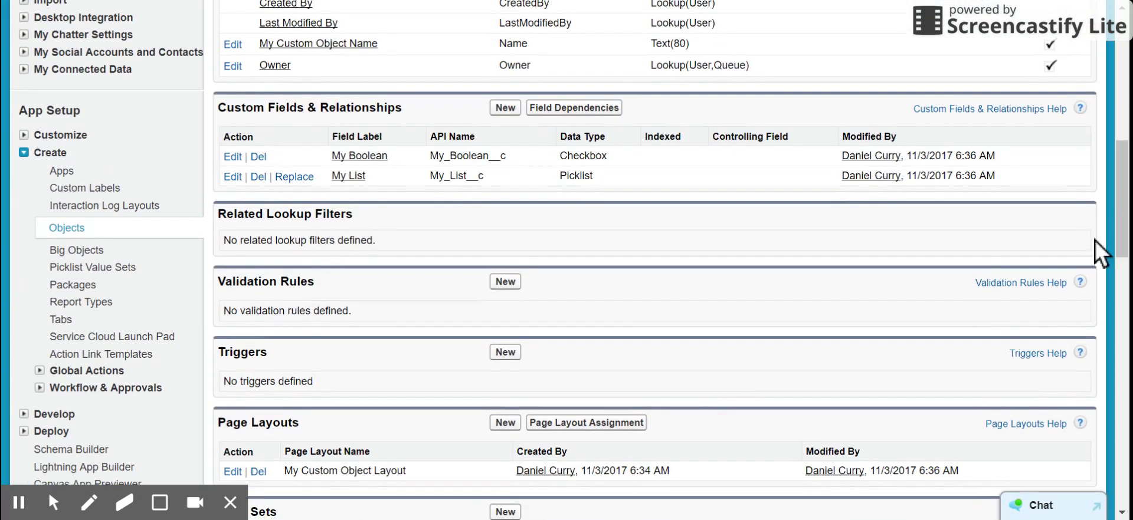
click(24, 153)
click(24, 153)
click(39, 387)
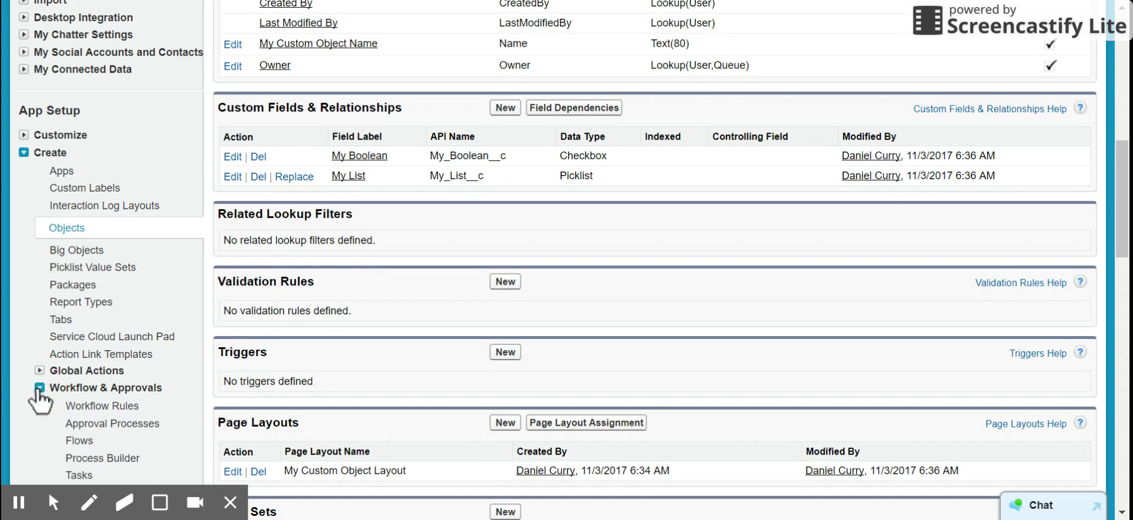
scroll(189, 416, down, 3)
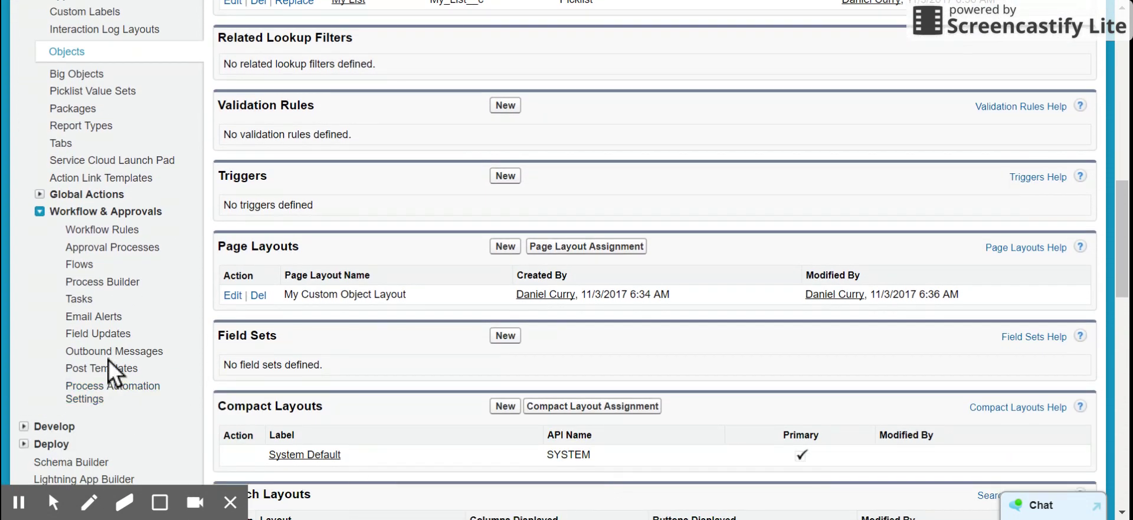
click(96, 282)
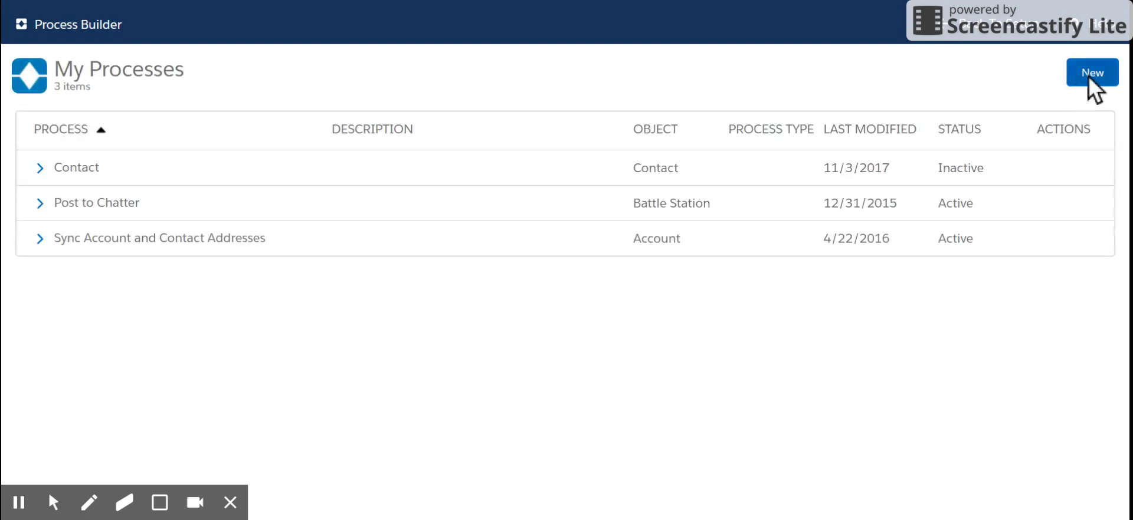
Step: Create 'My Process', described 'Actions to take on My Object', starting when a record changes
click(1089, 75)
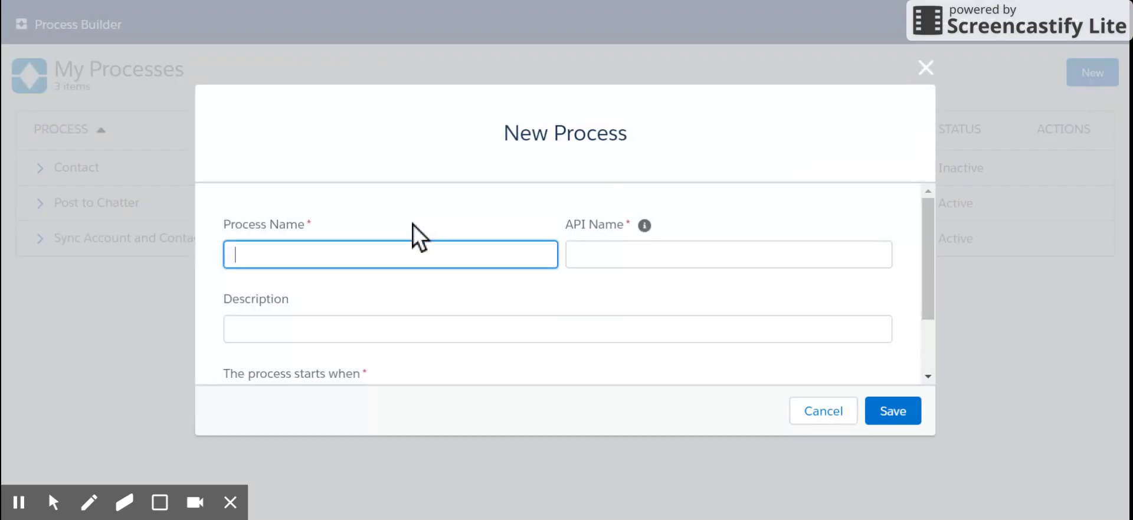
text(My Process)
key(Tab)
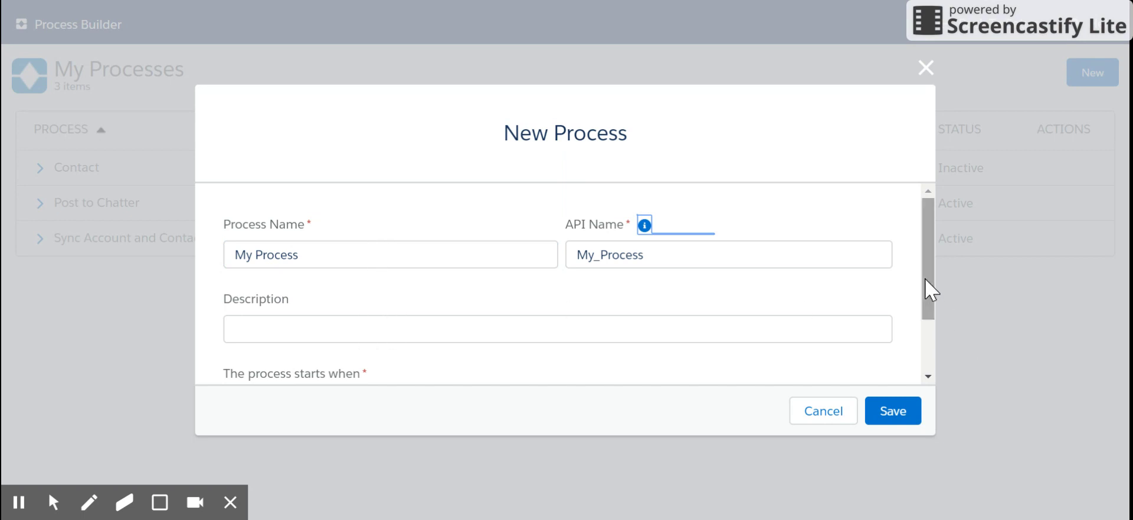
drag(925, 278, 921, 326)
click(588, 250)
text(Actions )
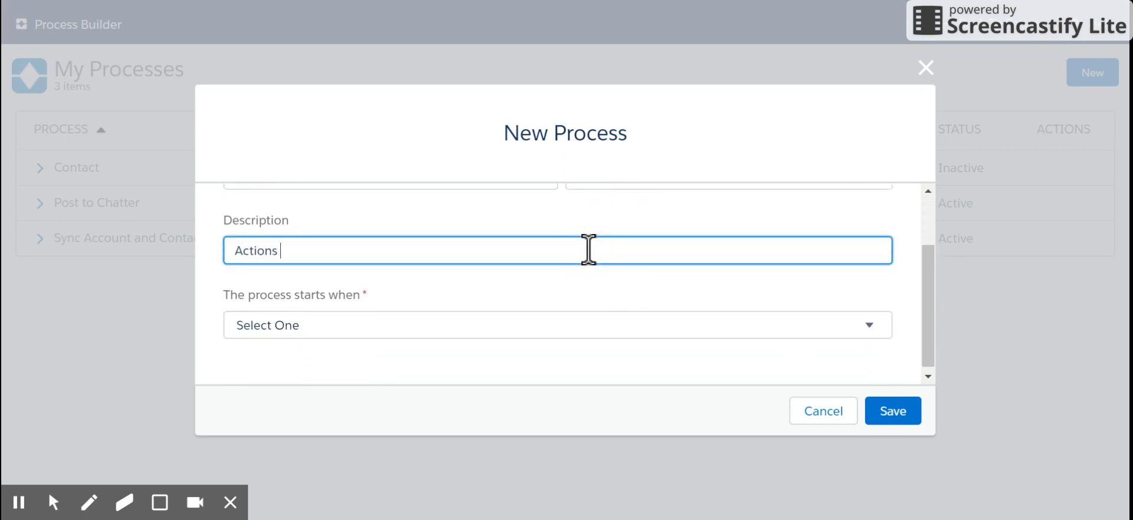
text(to take on My)
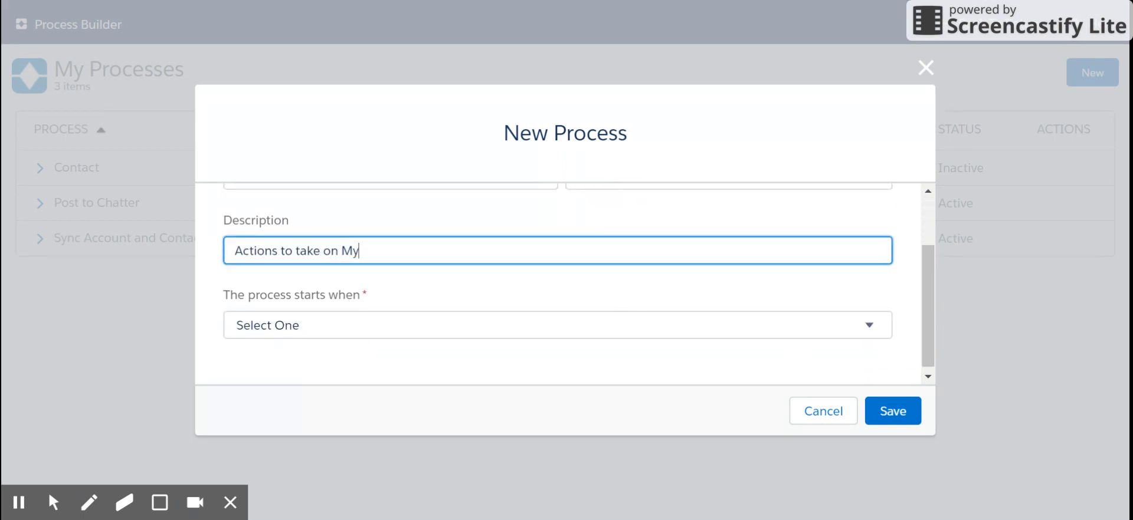
text( Object)
click(463, 323)
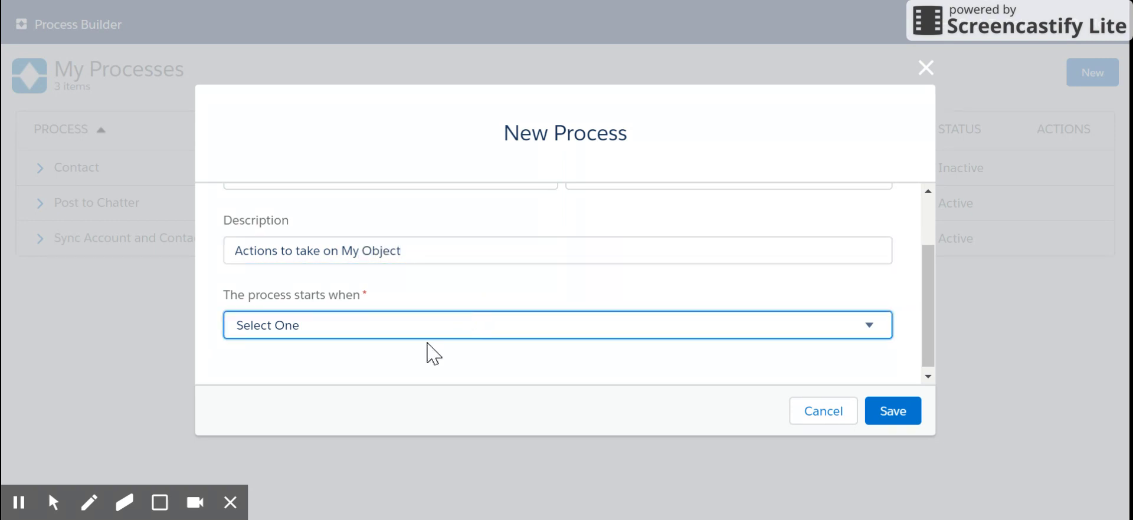
key(Down)
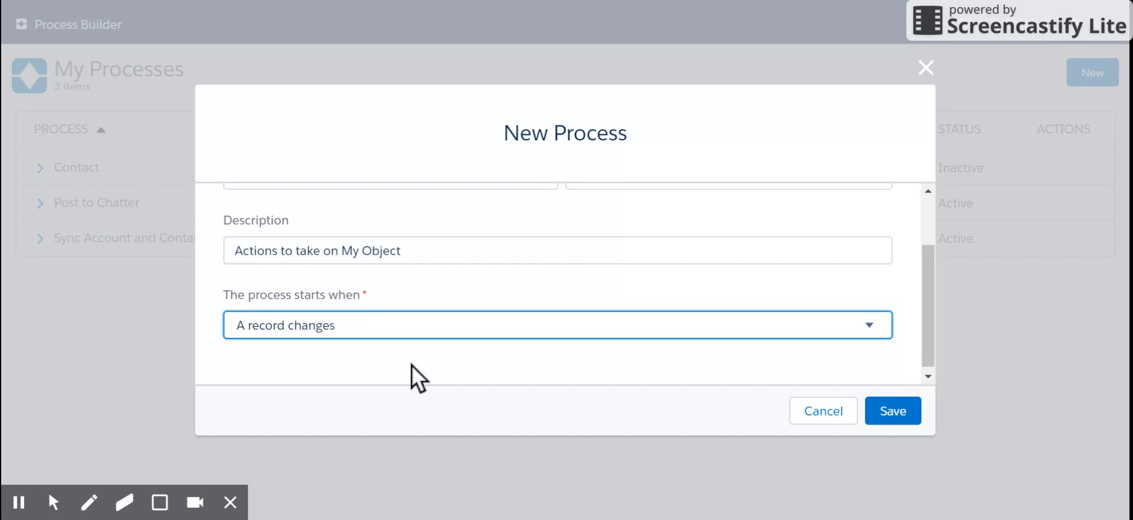
click(890, 411)
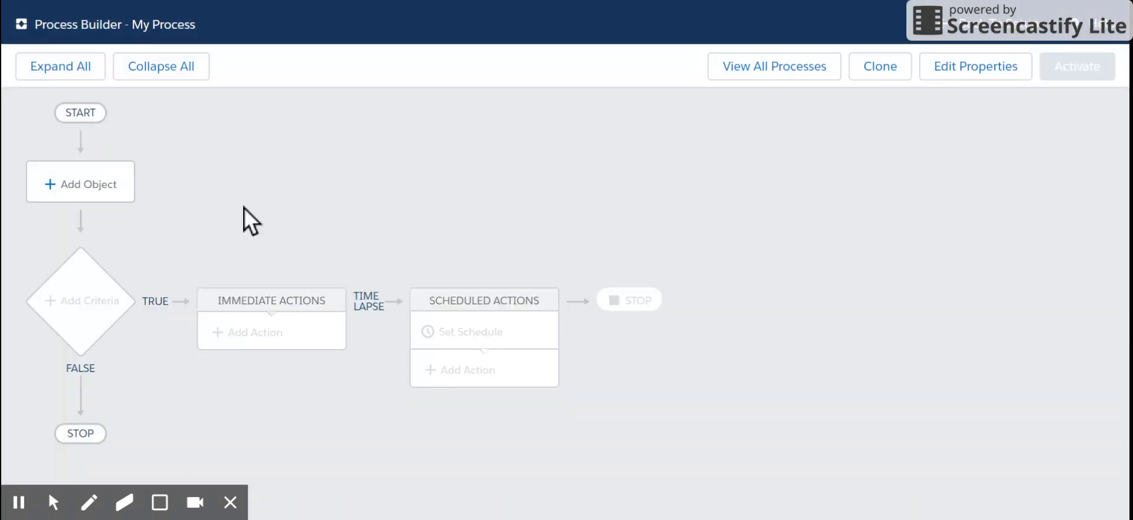
Step: Set My Custom Object as the process object, triggered when a record is created or edited
click(83, 187)
click(610, 200)
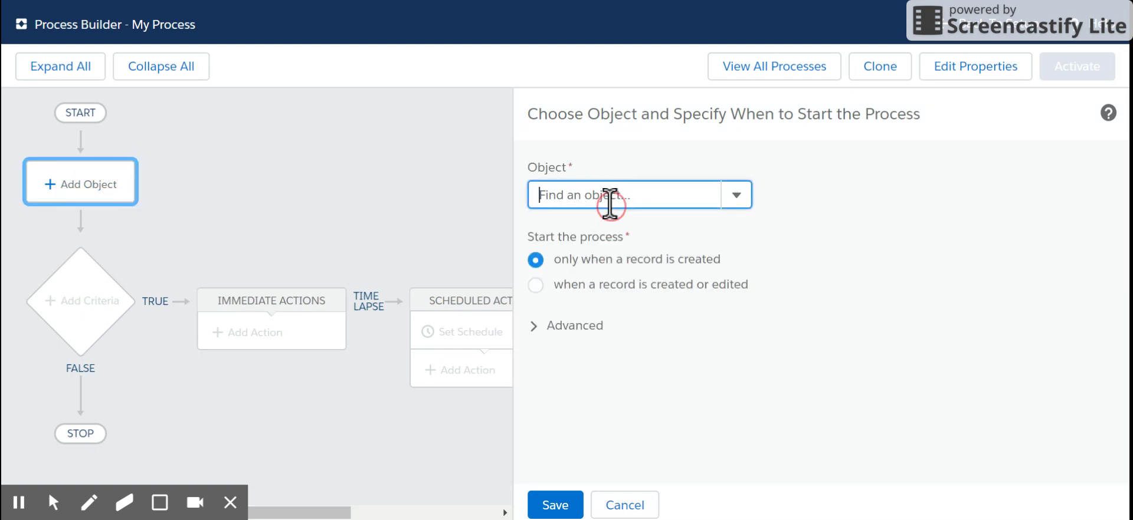
text(cus)
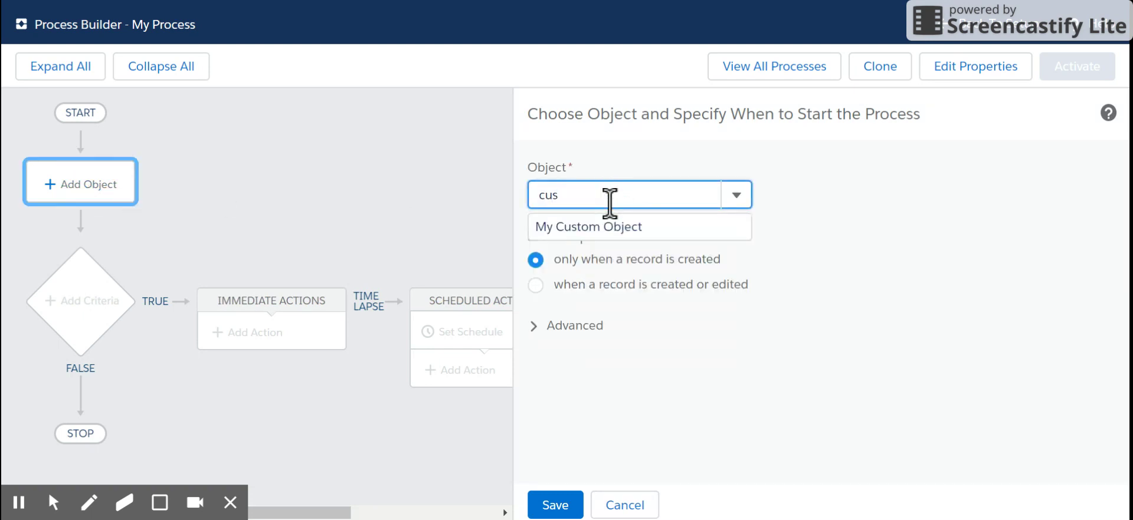
click(602, 227)
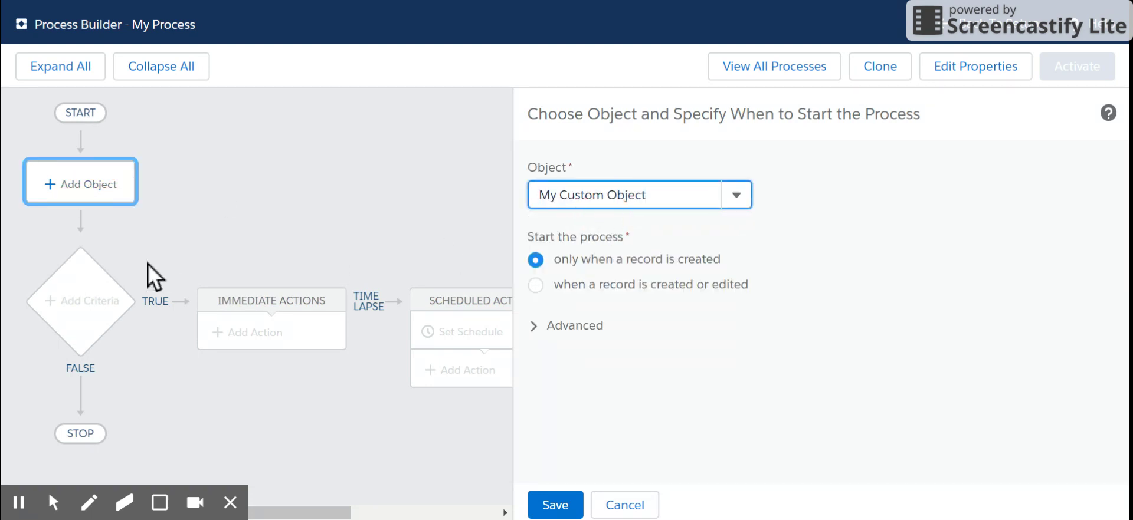
click(536, 290)
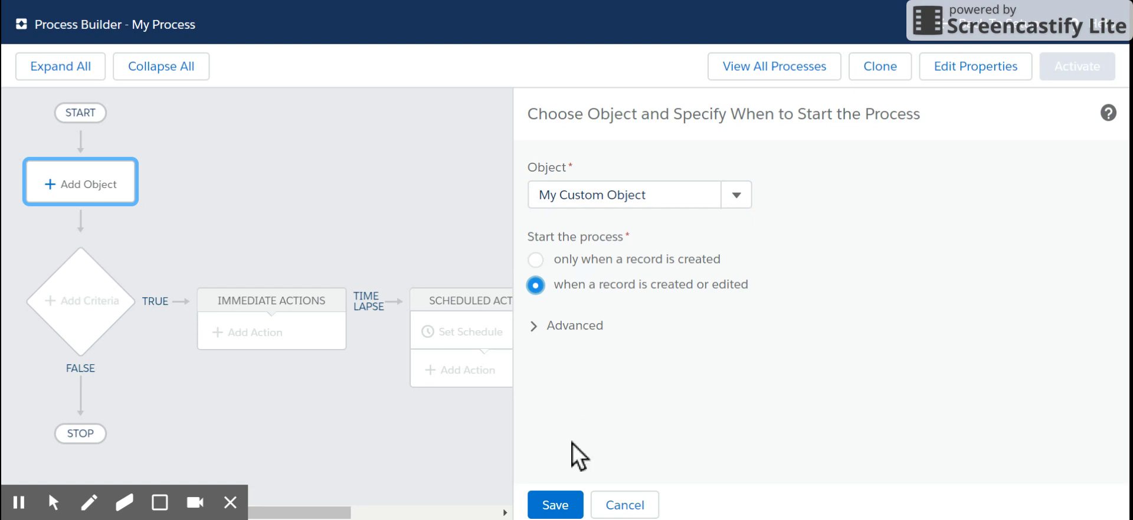
click(553, 506)
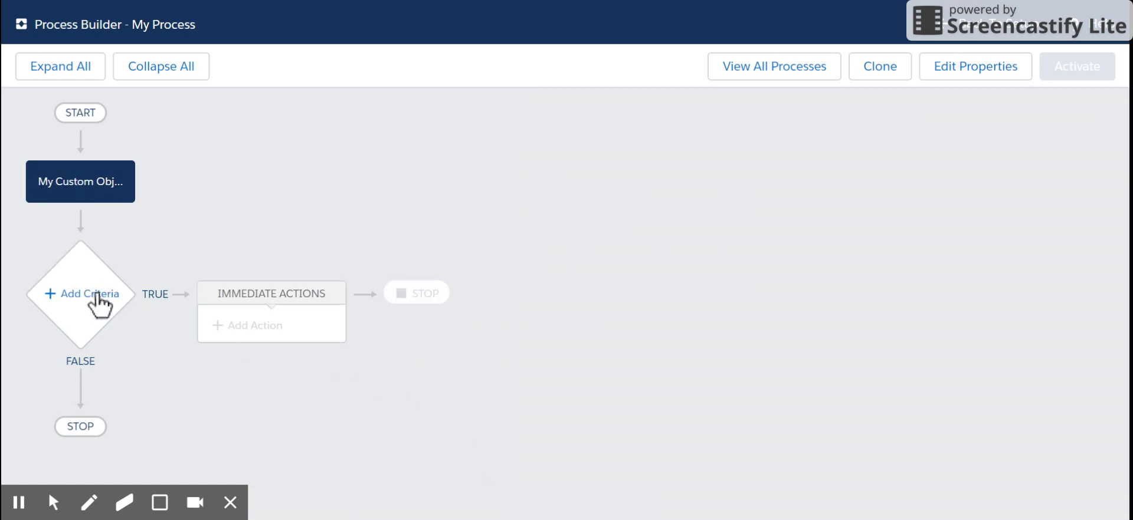
Step: Add a criteria node named 'Is the Checkbox Changed?' and begin its first condition's field selection
click(88, 298)
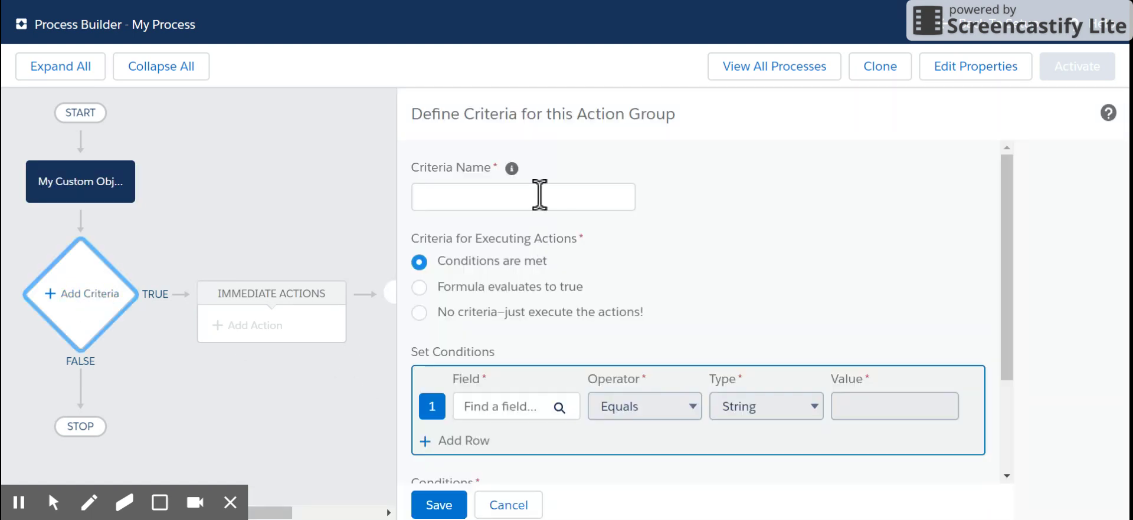
click(526, 195)
text(Is the C)
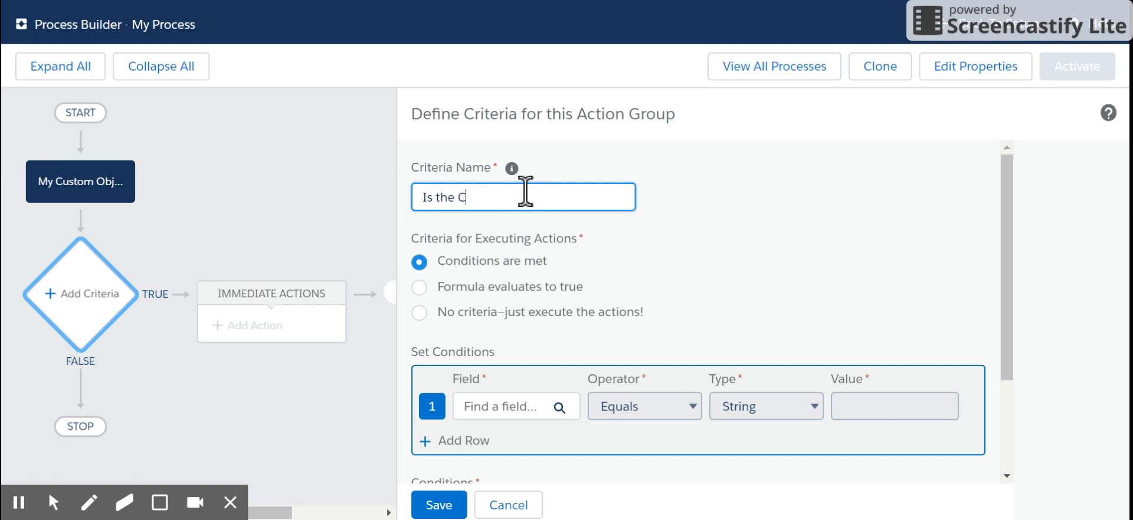
text(heckbox Cha)
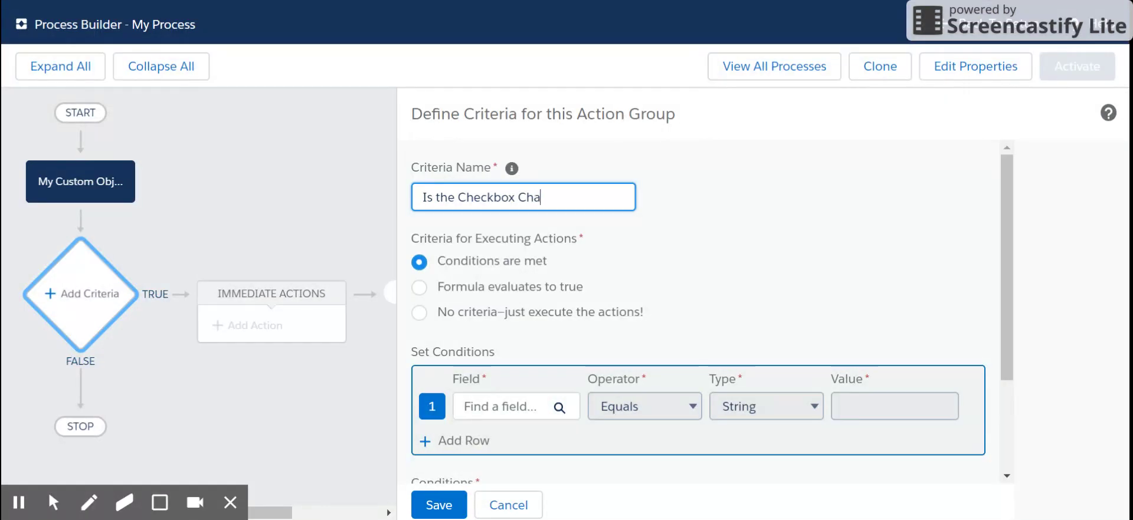
text(nged?)
drag(1005, 221, 1011, 258)
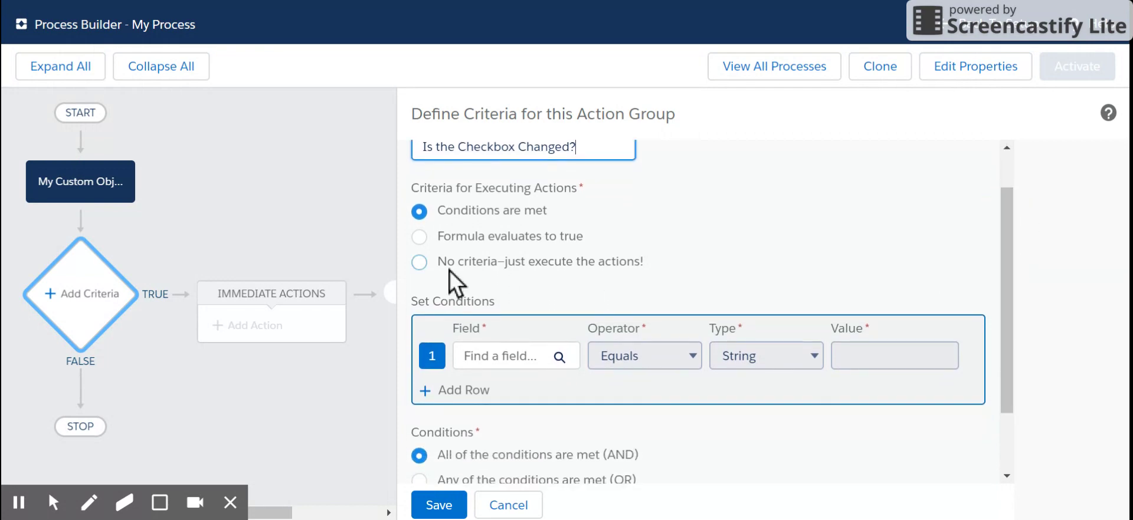
click(495, 356)
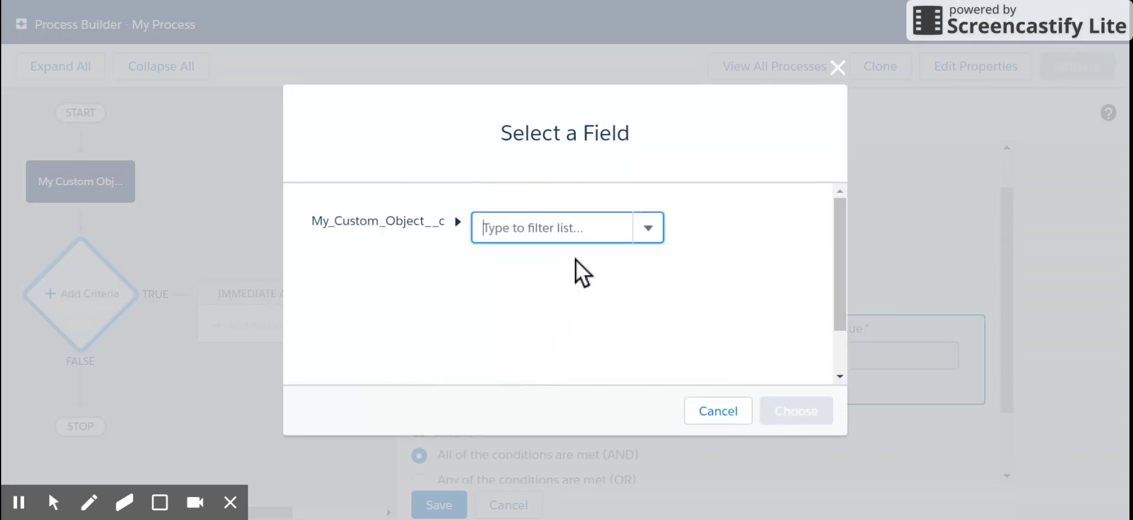
Step: Choose the My Boolean field for the criteria's first condition
click(656, 230)
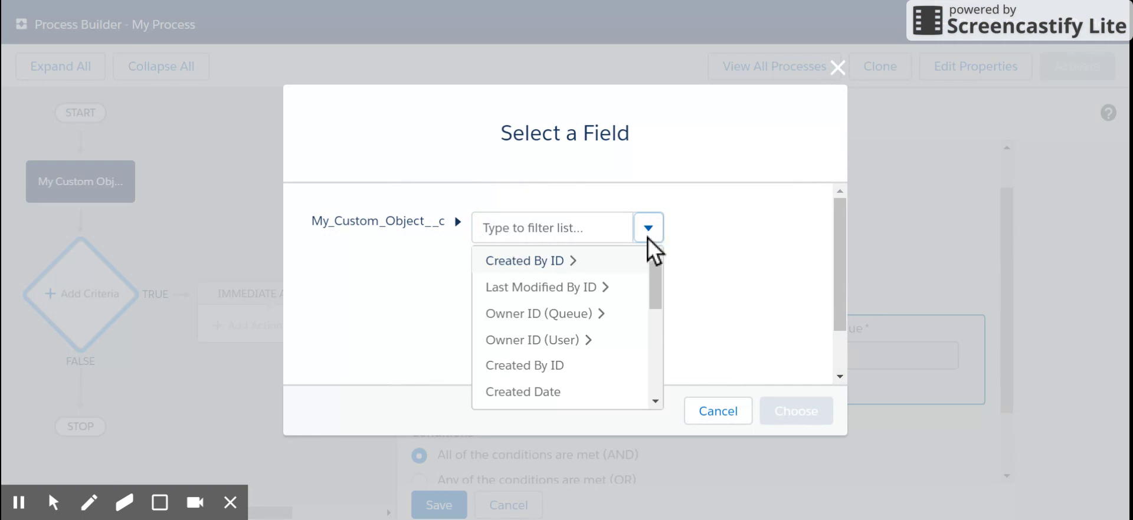
drag(657, 288, 656, 383)
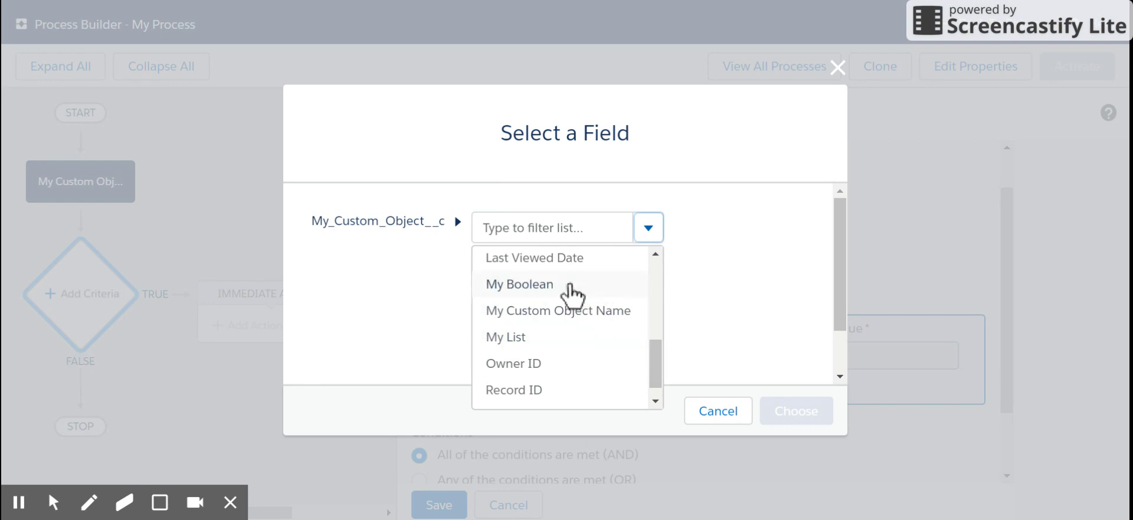
click(549, 285)
click(783, 411)
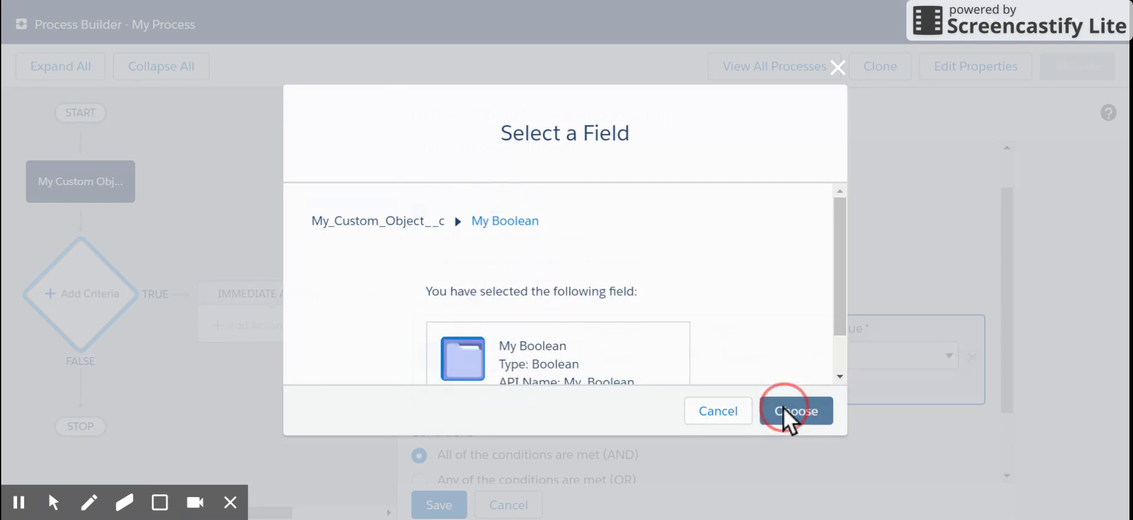
click(689, 356)
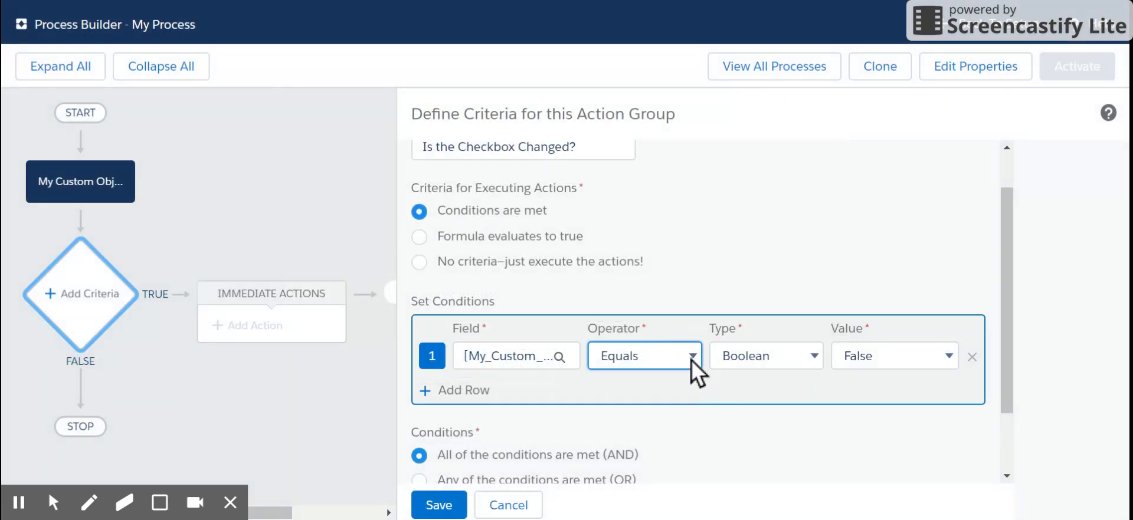
Step: Set the condition to My Boolean Is changed, Boolean value True, and save the criteria
key(Down)
click(756, 362)
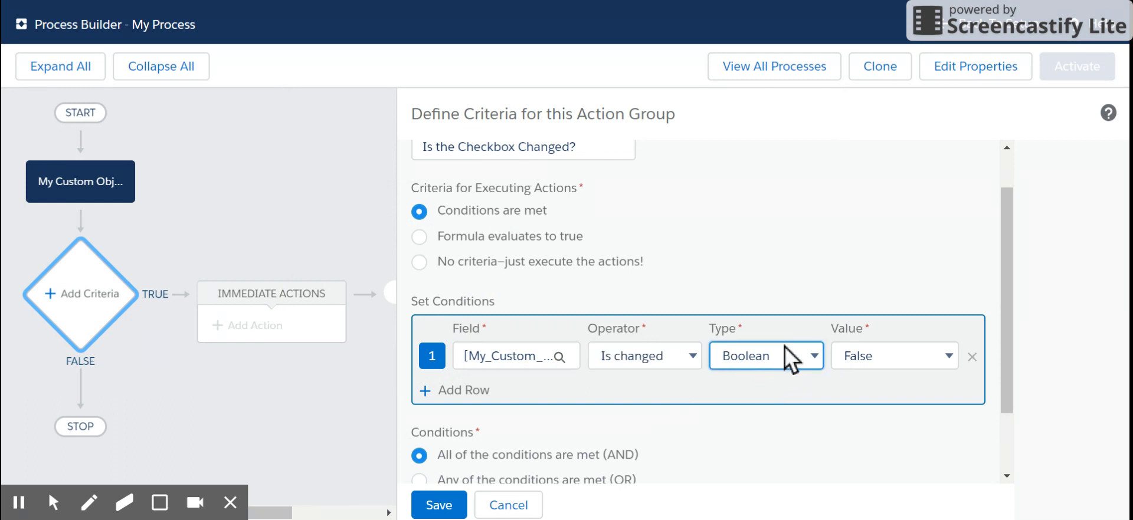
click(788, 315)
click(898, 365)
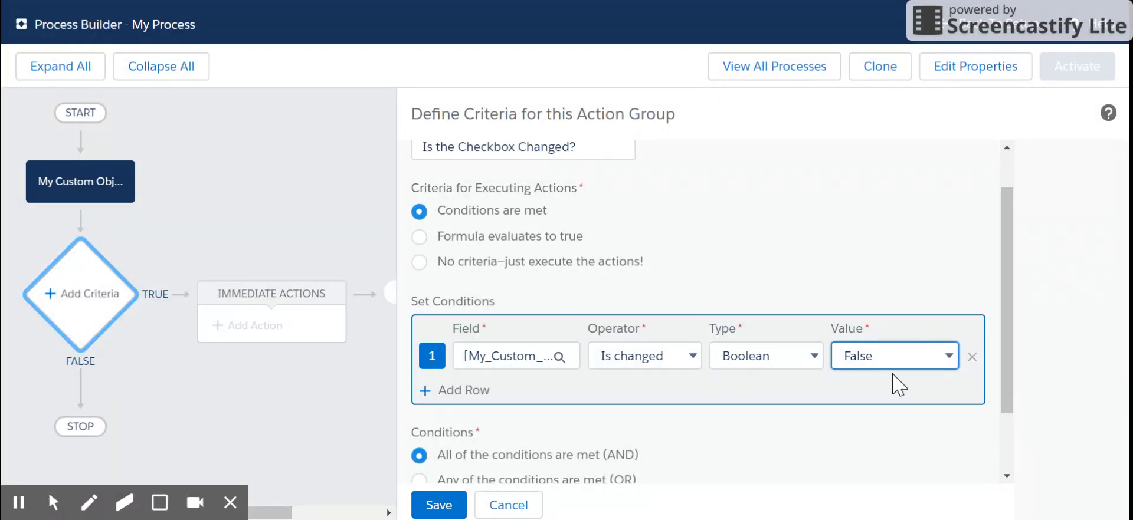
click(820, 387)
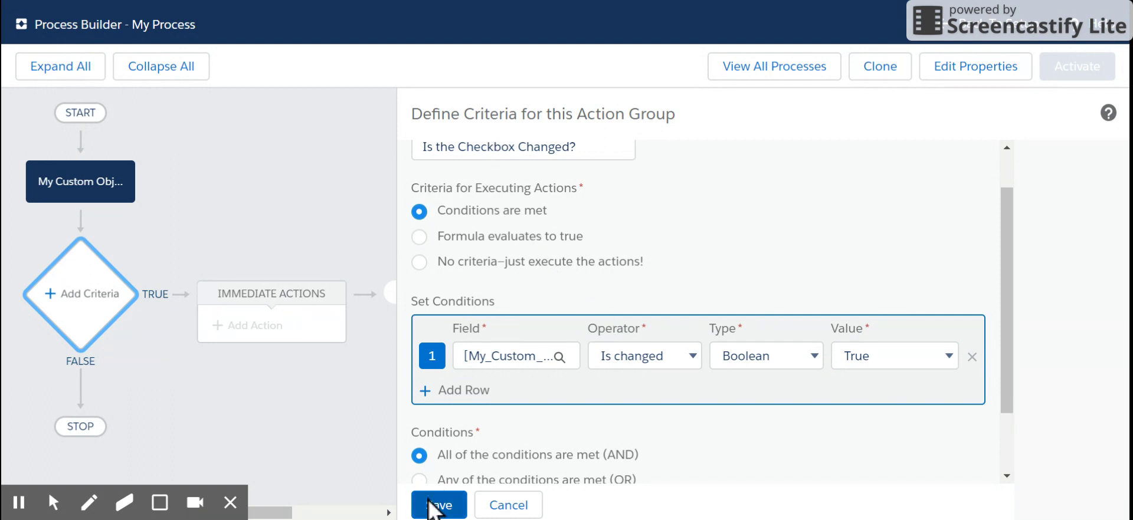
click(440, 505)
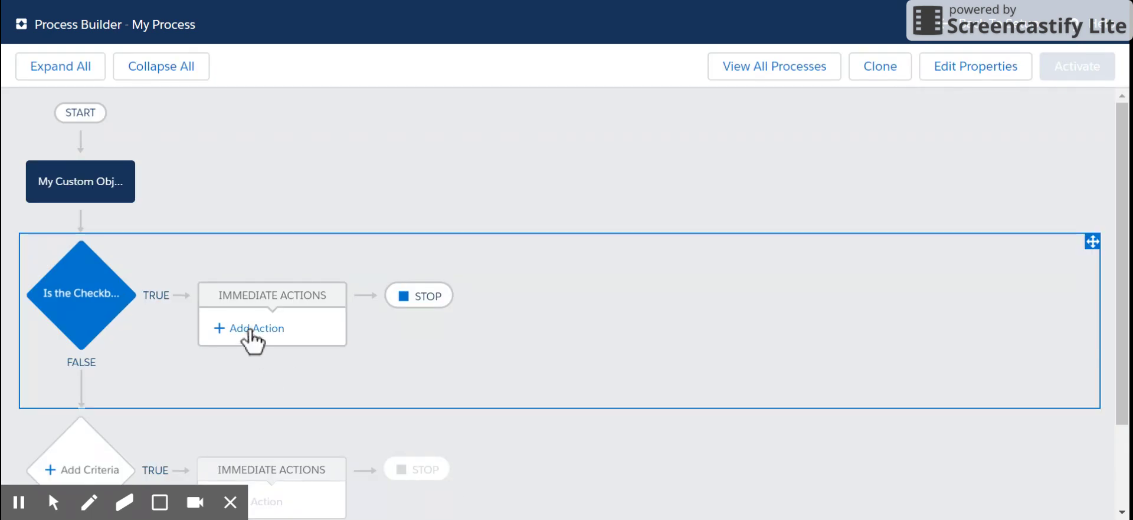
Step: Add an Update Records action named 'Update My List' to the true branch
click(250, 331)
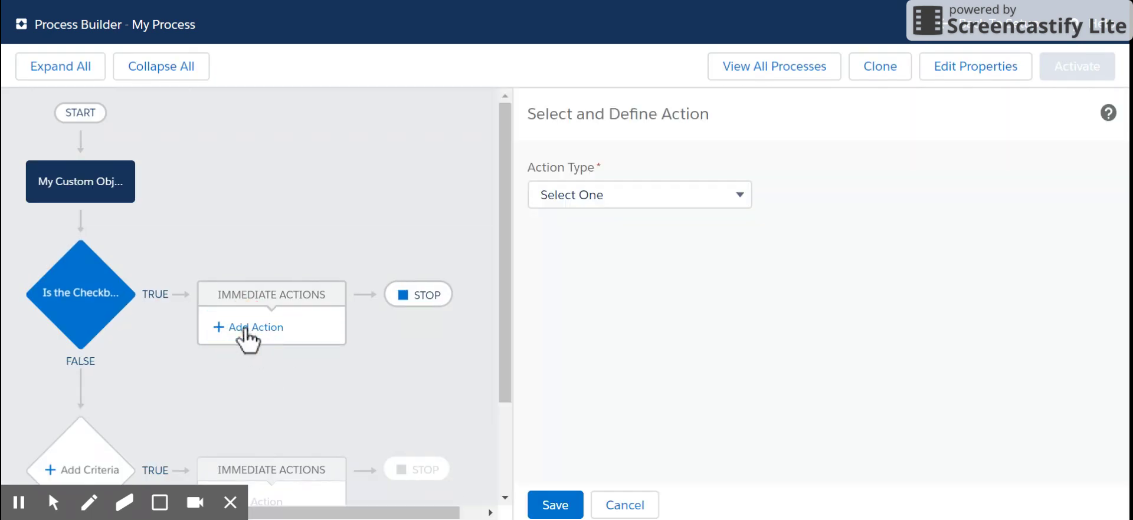
click(635, 190)
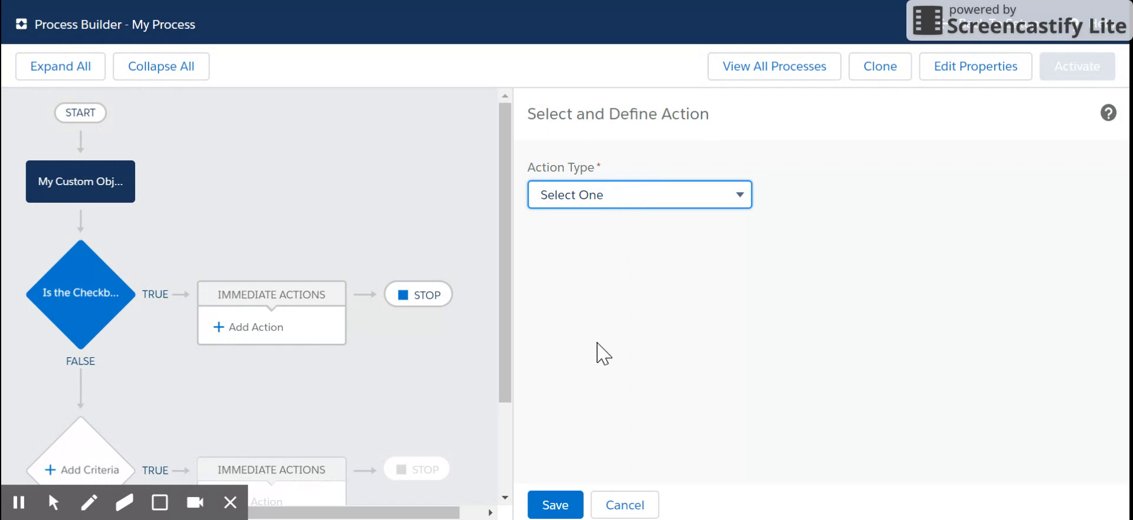
click(596, 364)
click(597, 266)
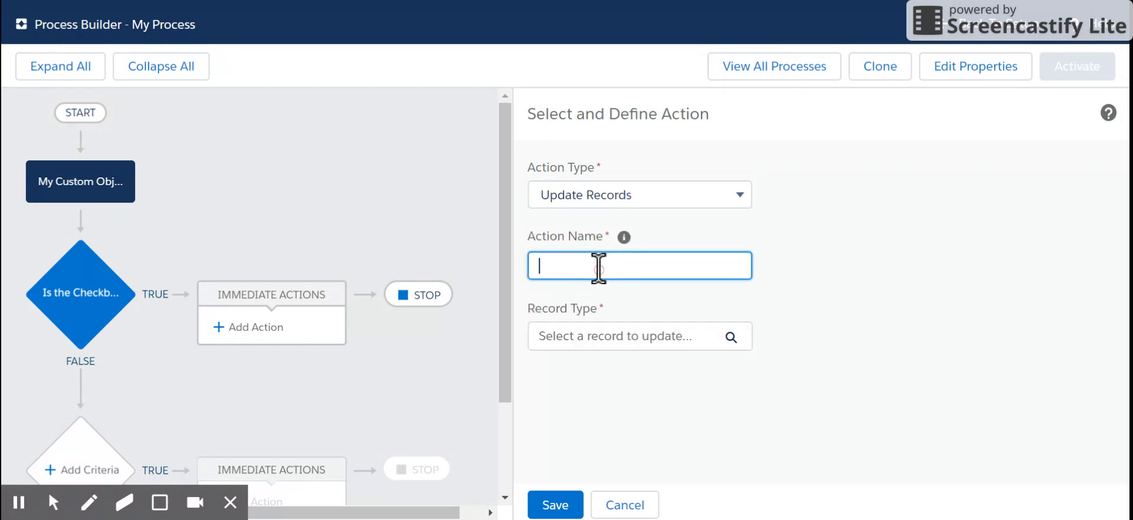
text(Updat)
text(e my)
text(My)
text( List)
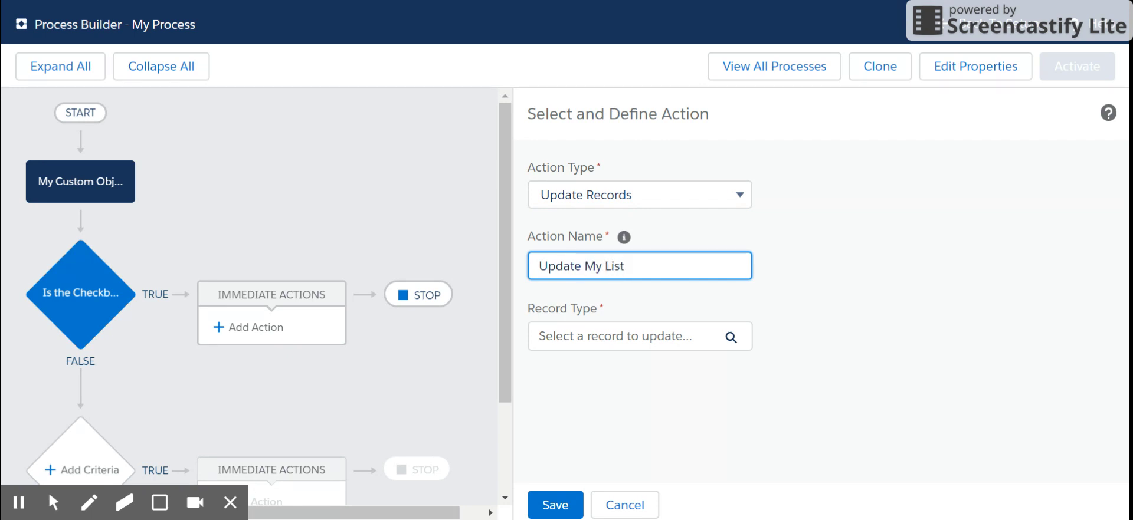
click(615, 333)
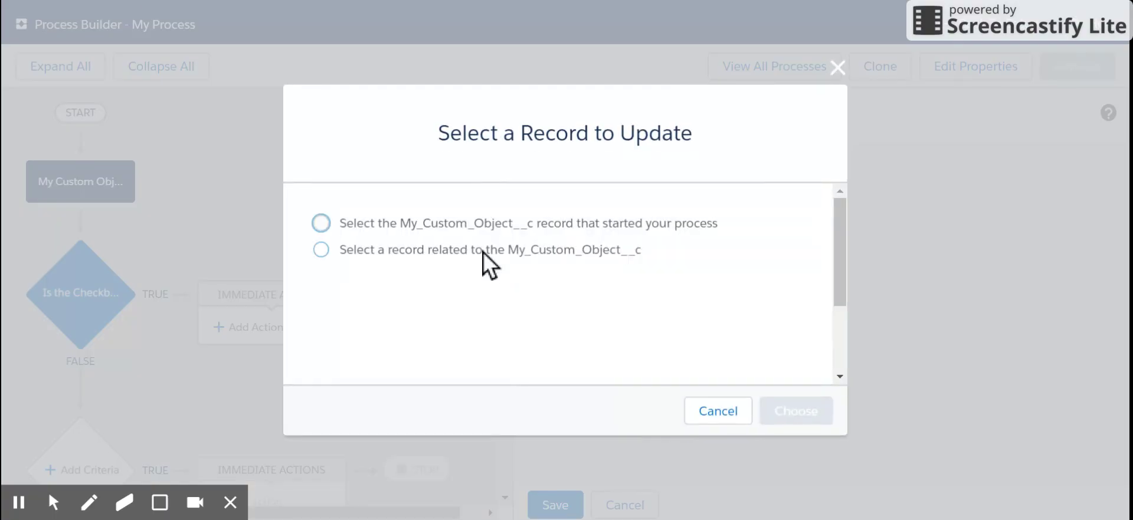
Step: Make the action update the My_Custom_Object__c record that started the process
click(476, 228)
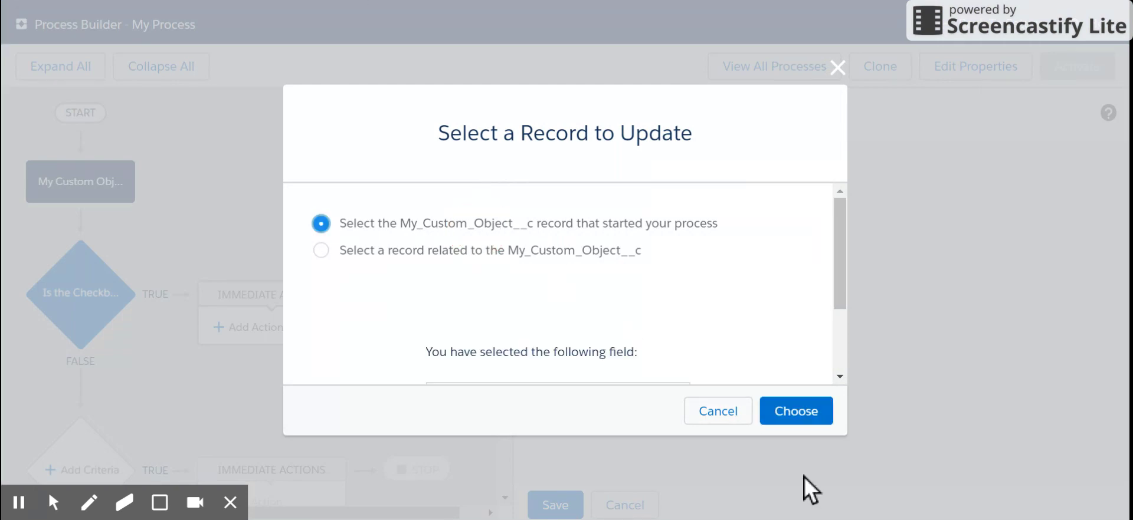
click(791, 412)
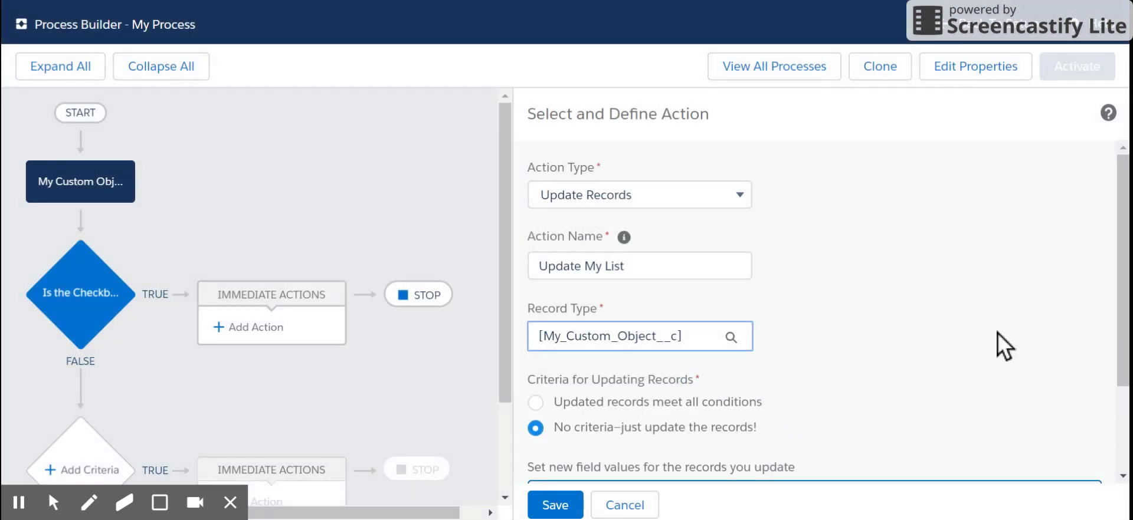
drag(1122, 245, 1122, 314)
Step: Set the My List field's new value type to Formula and start writing the formula
click(766, 422)
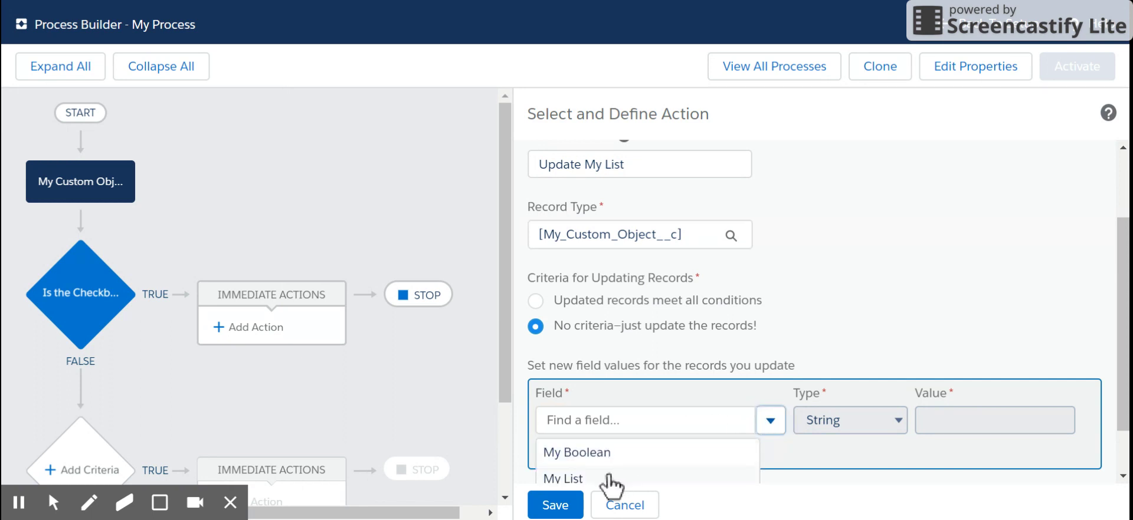
click(617, 479)
click(880, 435)
click(849, 500)
click(990, 428)
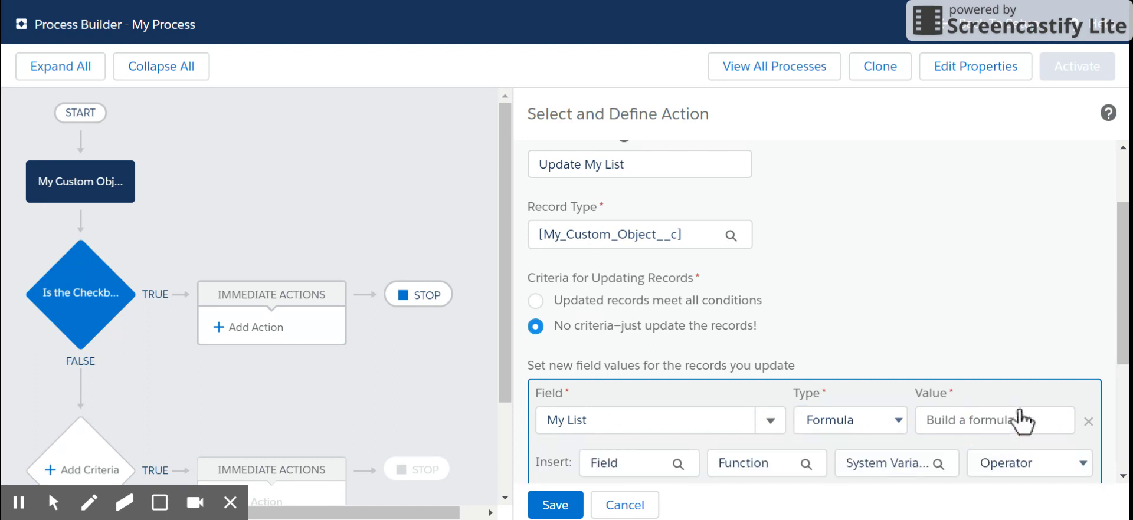
click(1121, 323)
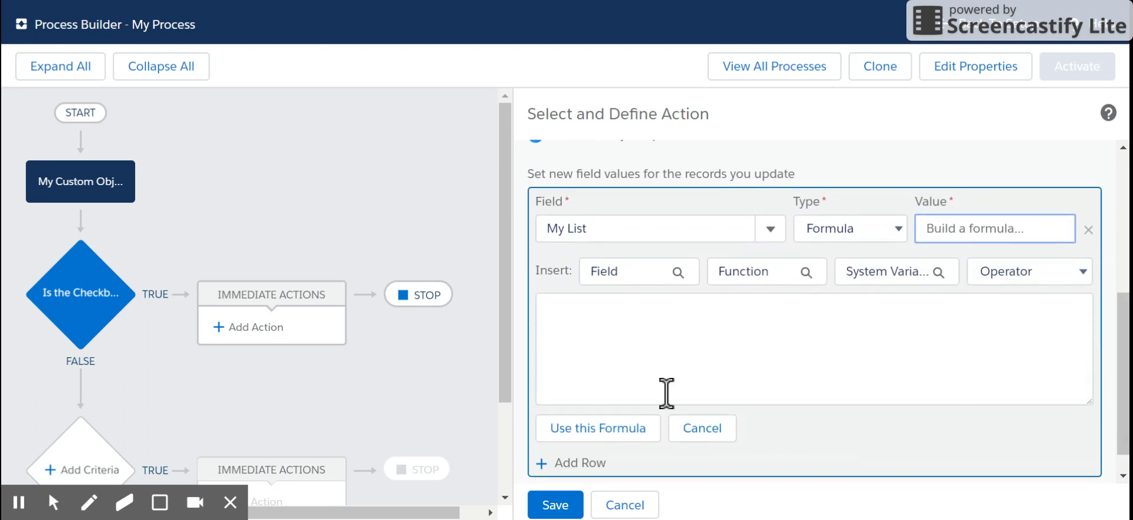
click(607, 351)
Step: Write the formula if([My_Custom_Object__c].My_Boolean__c = true, 'Value 1', 'Value 2') for My List
text(if()
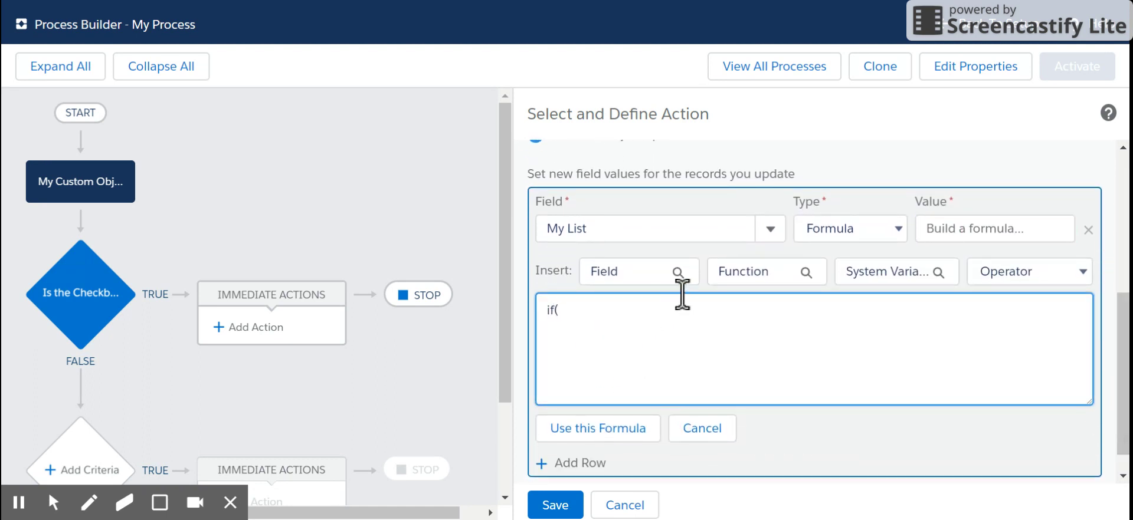
click(656, 273)
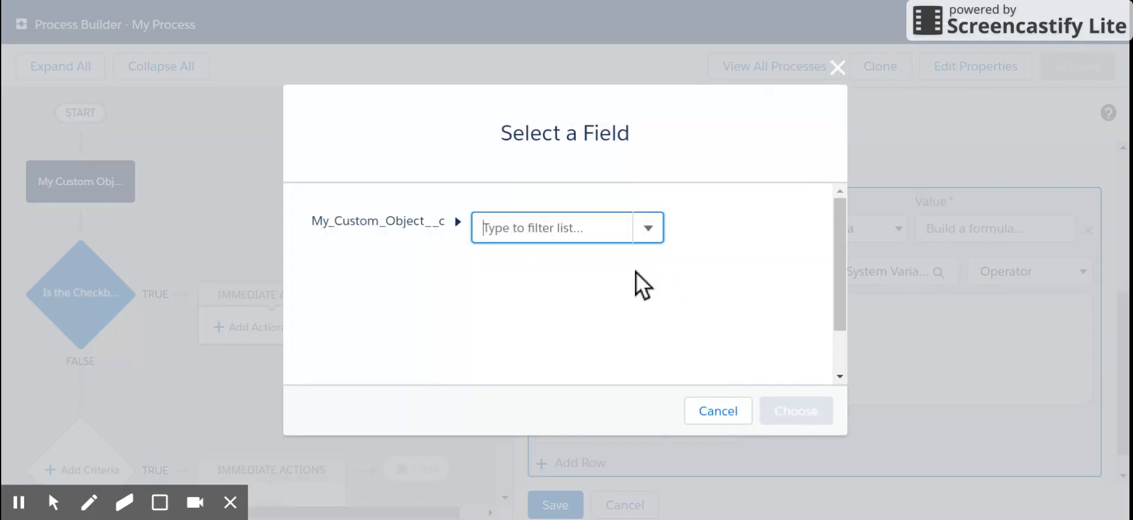
click(596, 228)
text(bool)
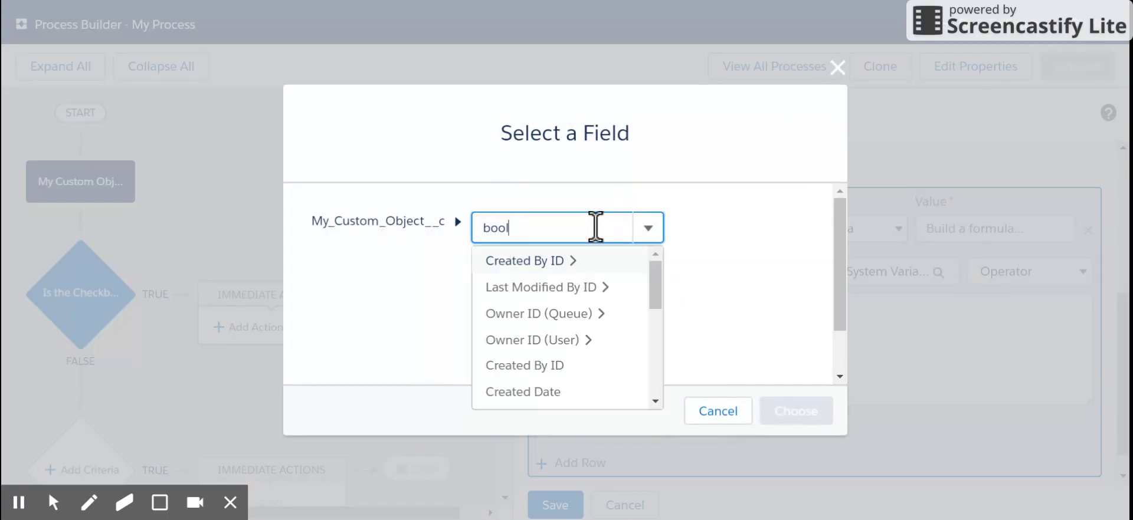
click(553, 273)
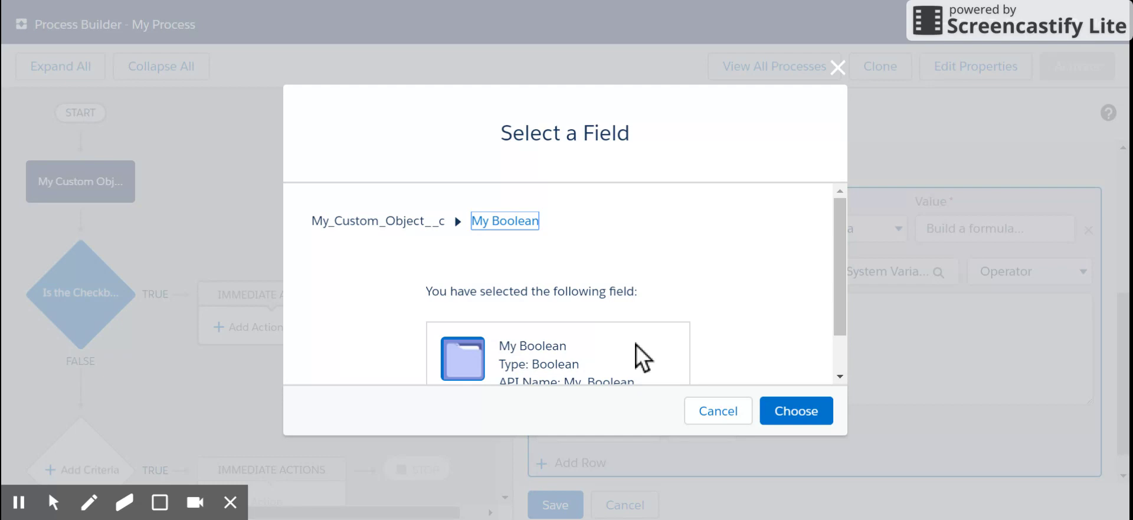
click(788, 409)
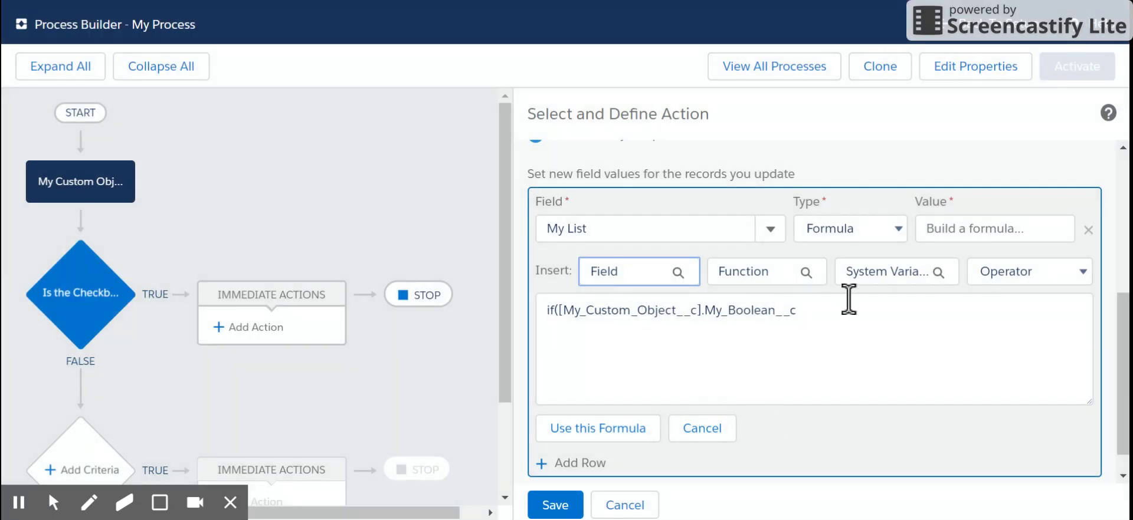
click(817, 312)
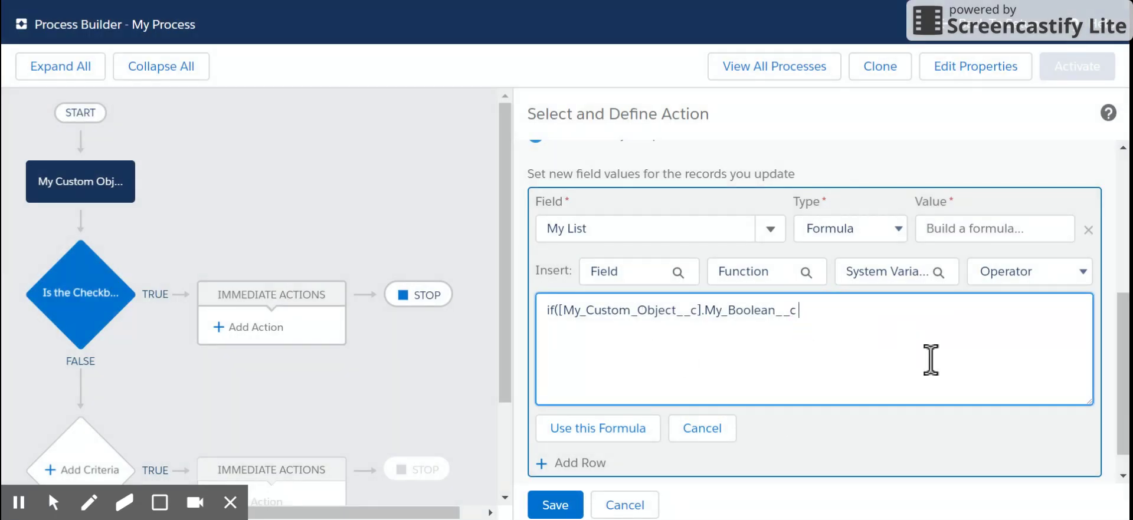
text(= true, ')
text(Valu)
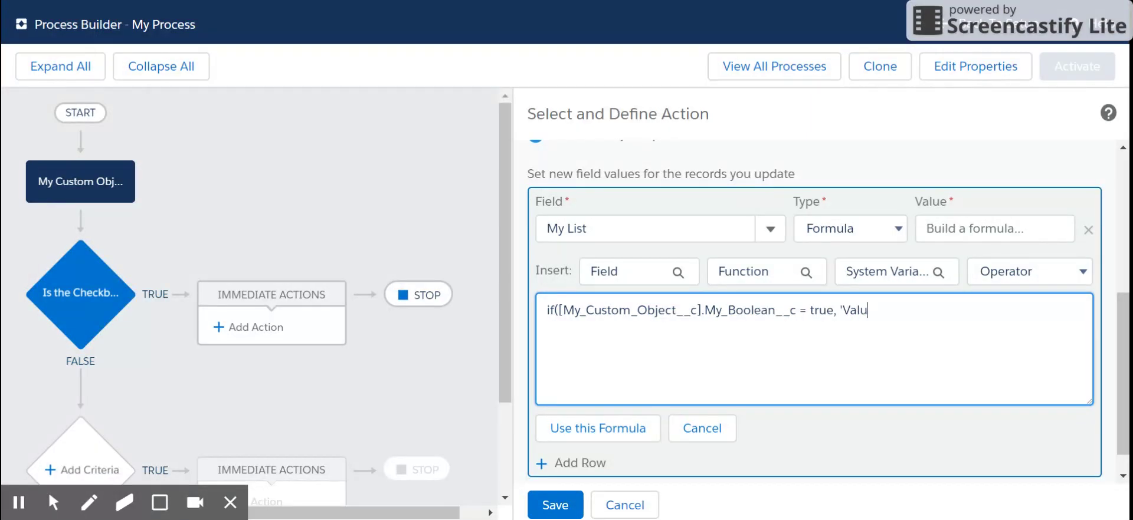
text(e 1', 'Value 2)
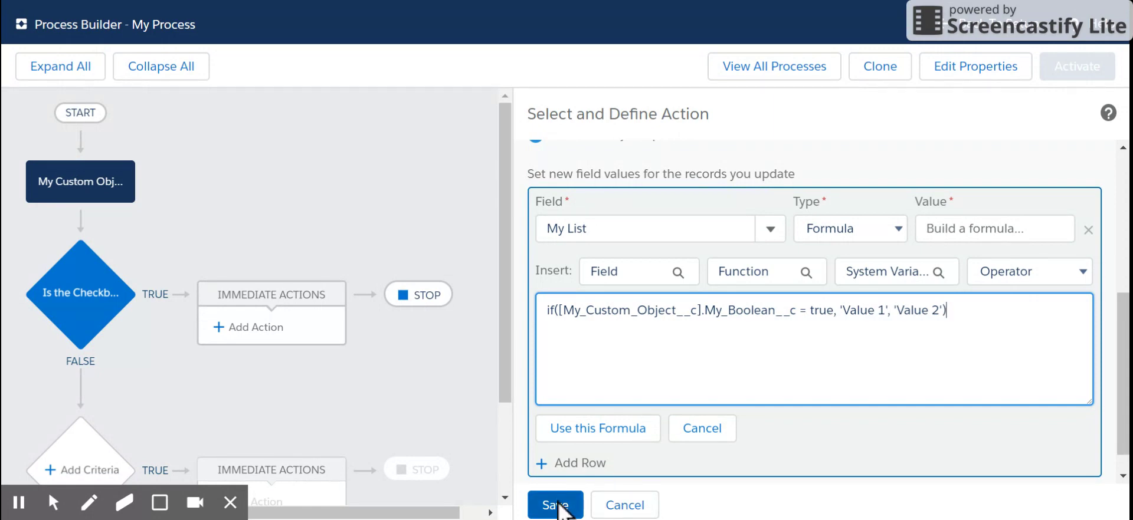
Step: Apply the formula and save the Update My List action
click(584, 433)
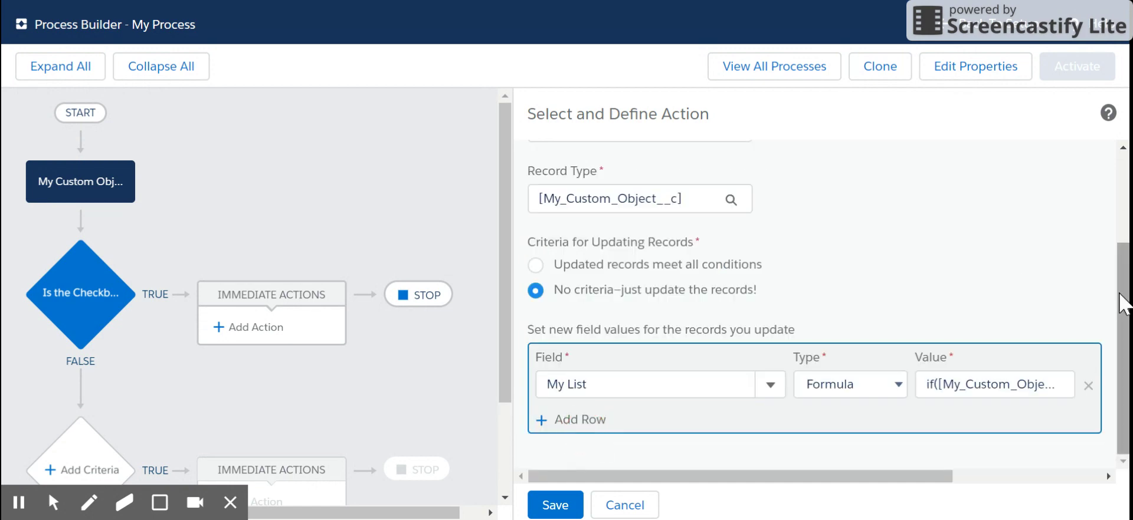
click(1124, 301)
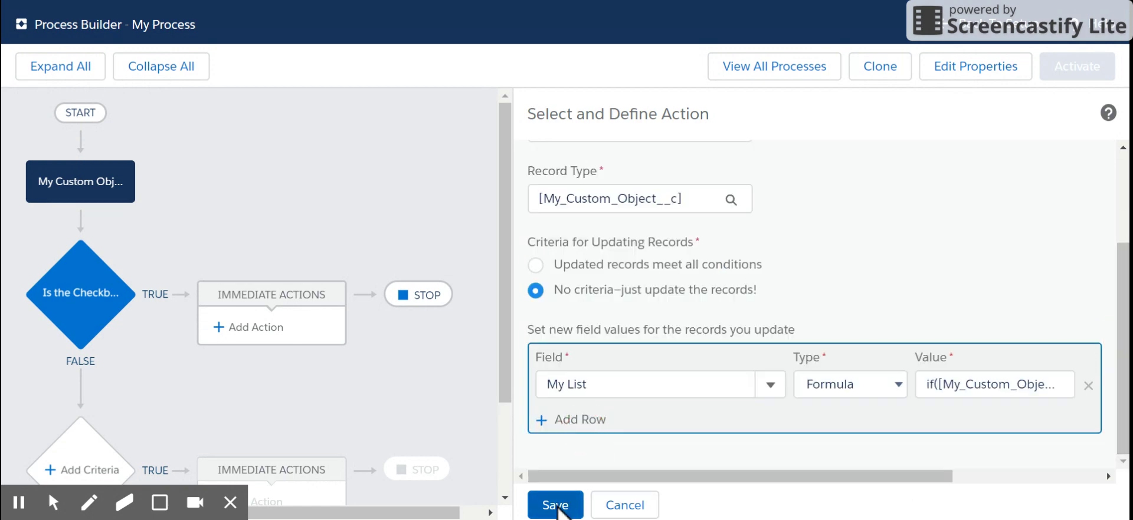
click(556, 506)
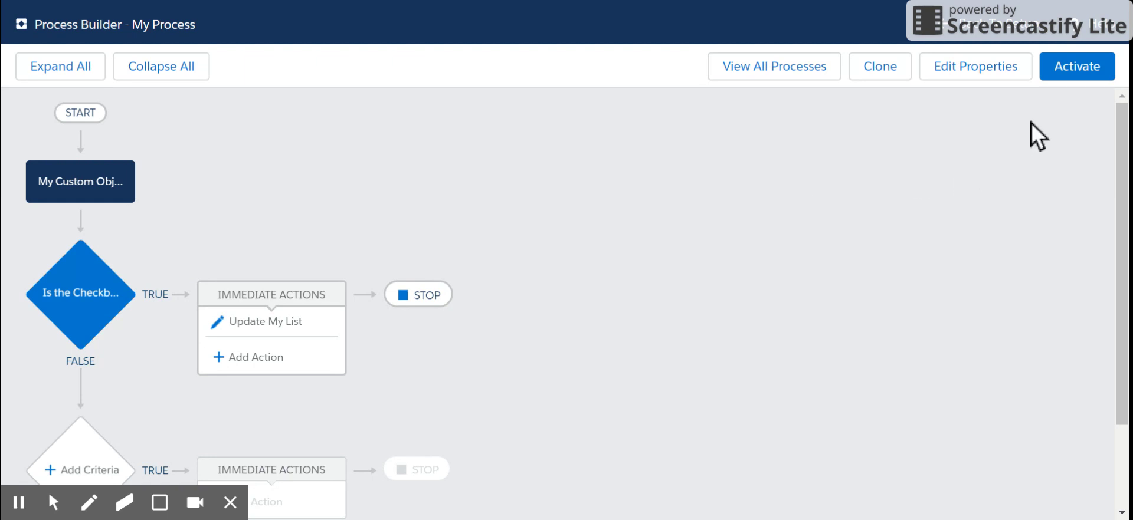
Step: Activate My Process and go to the My Custom Objects tab
click(1067, 73)
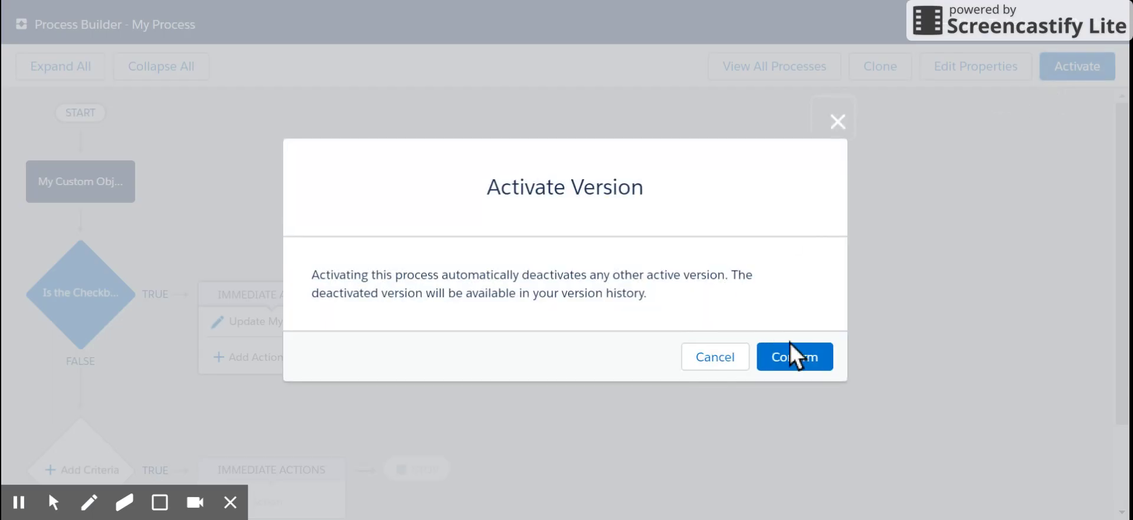
click(791, 348)
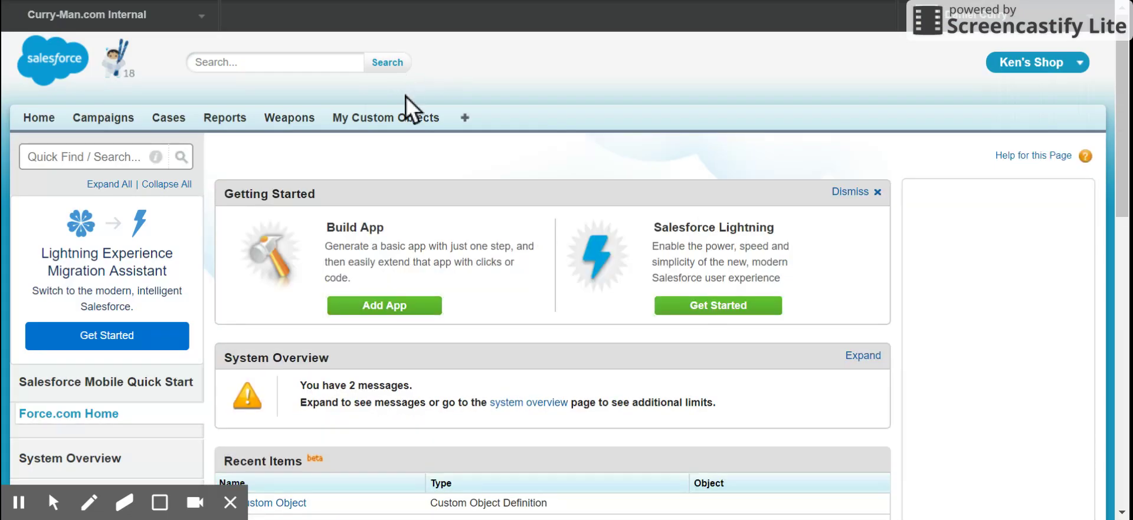
click(391, 119)
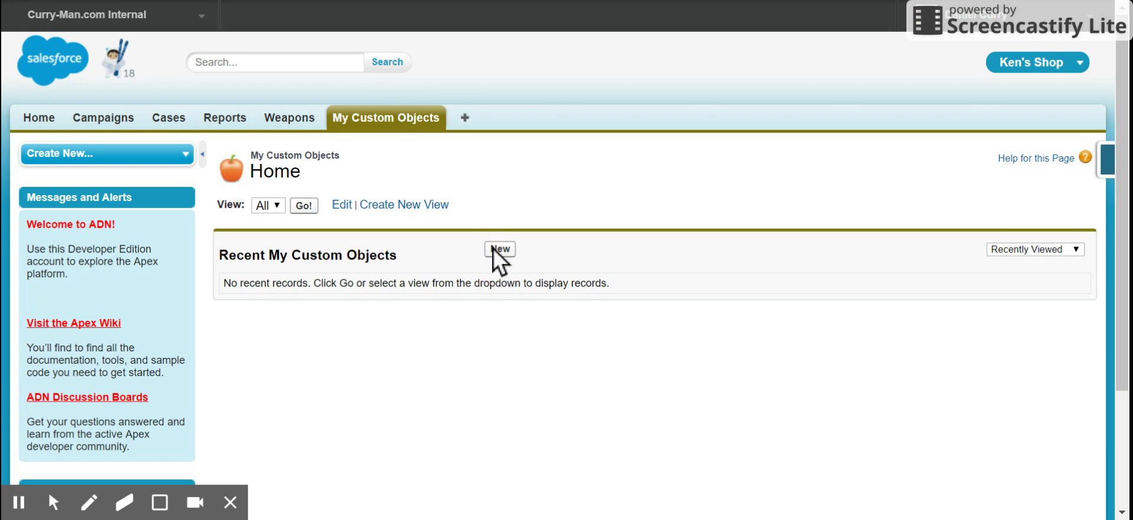
Step: Start a new My Custom Object record and enter the name 'This is My Object'
click(499, 250)
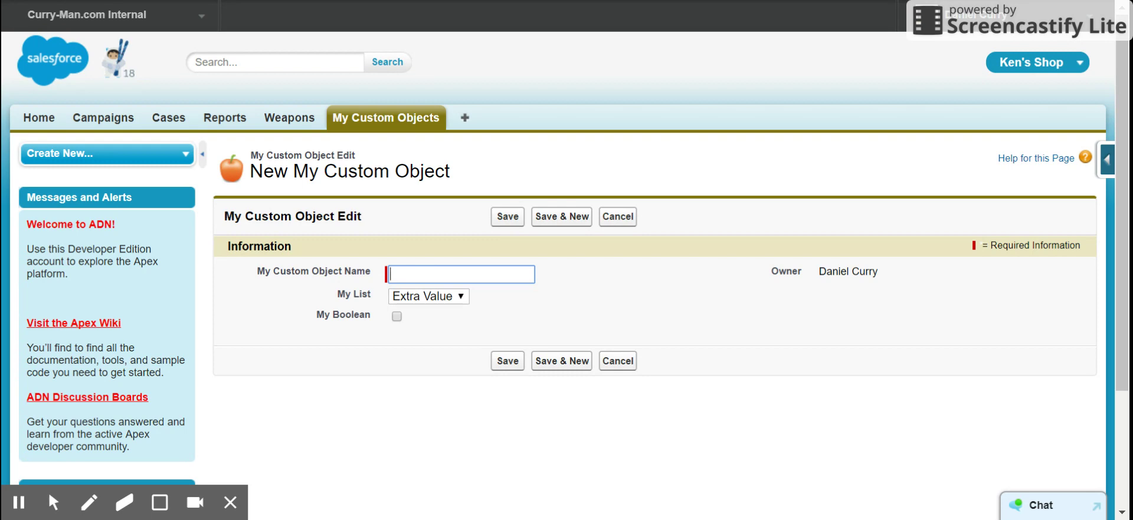
text(This is Ny)
key(BackSpace)
key(BackSpace)
text(My Object)
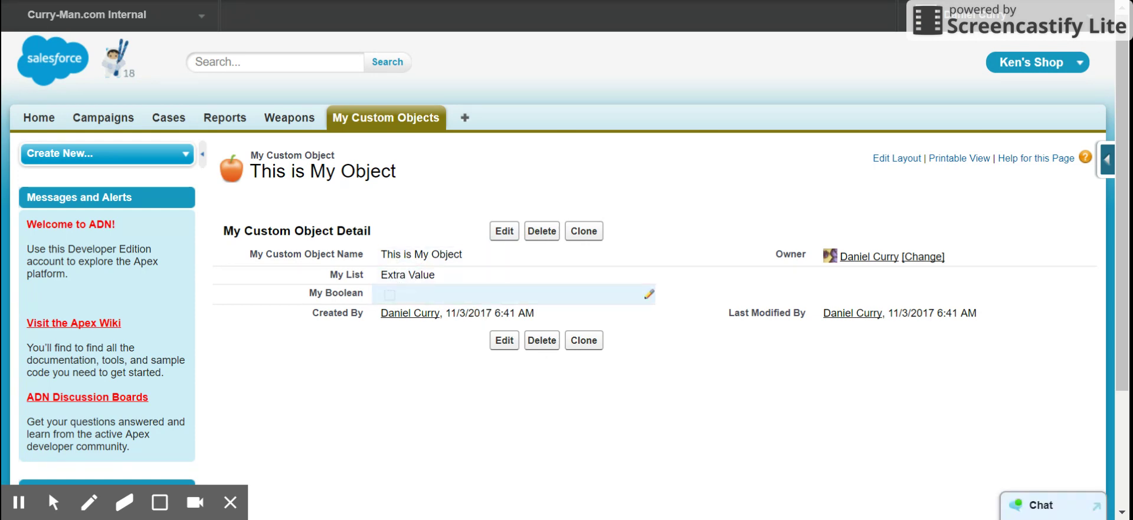
double_click(484, 276)
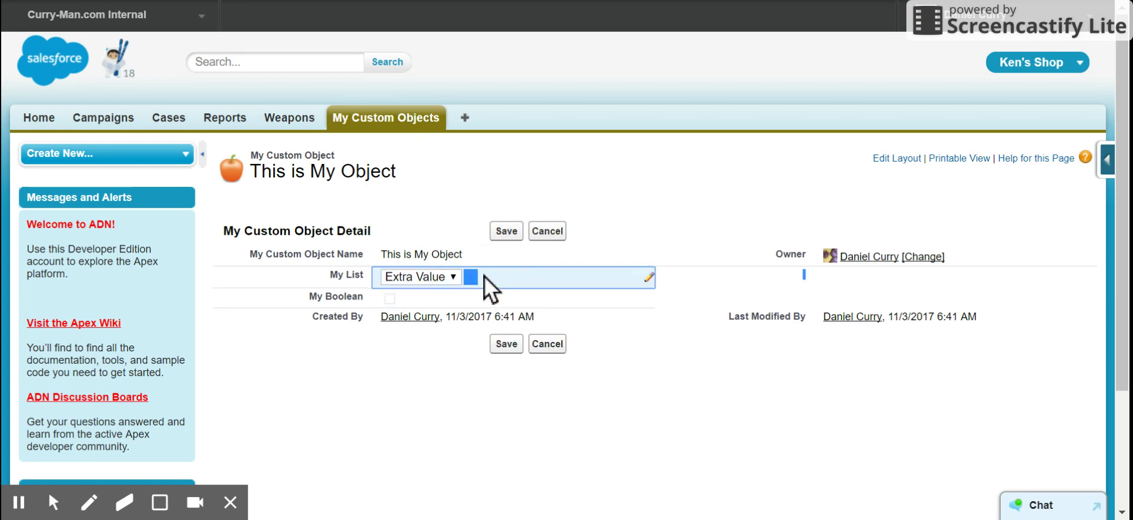
click(443, 277)
click(405, 327)
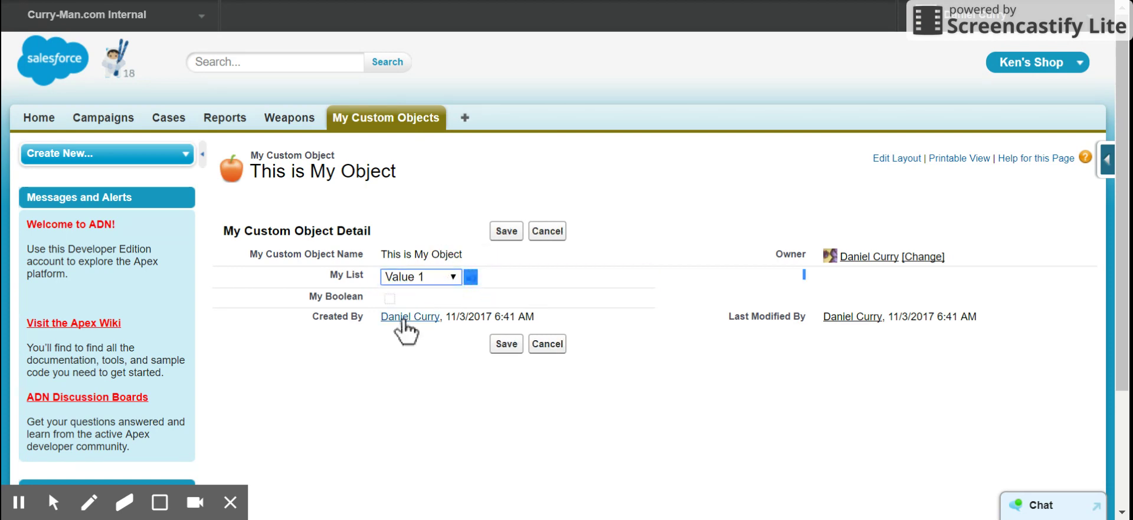
click(503, 231)
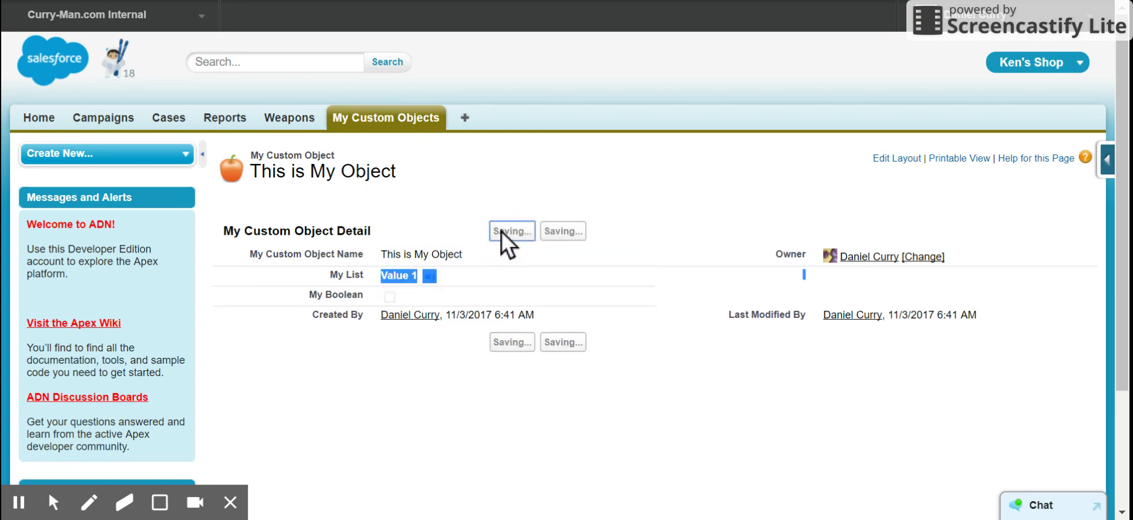
double_click(411, 275)
click(414, 277)
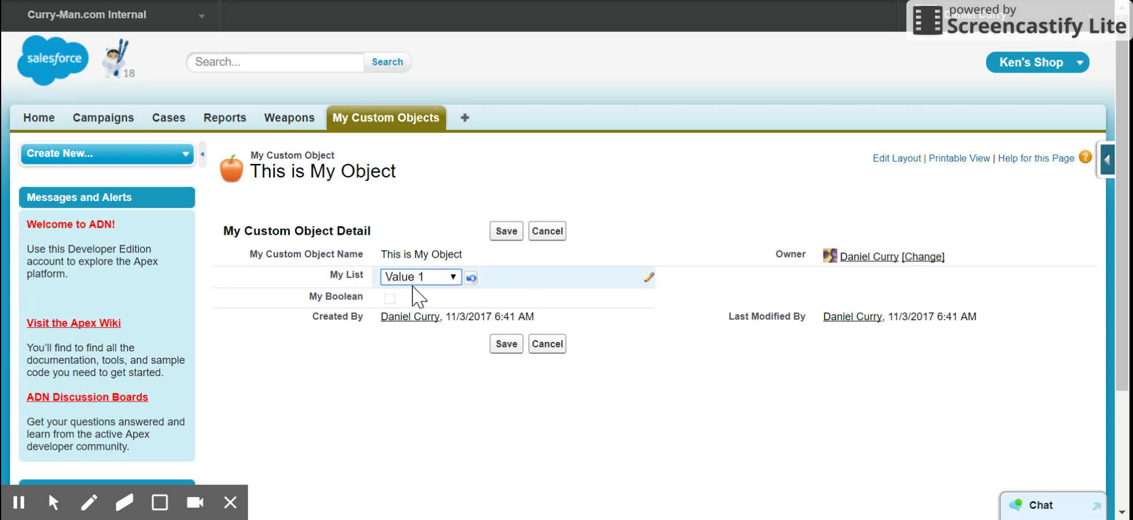
click(430, 298)
click(504, 231)
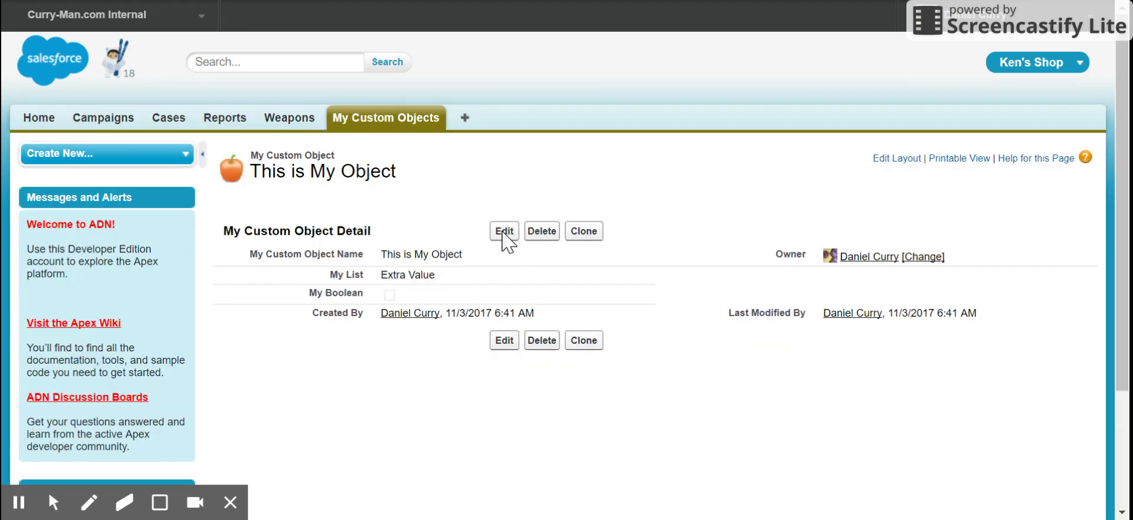
double_click(452, 296)
Step: Check My Boolean and save, then reset My List to Extra Value and save
click(389, 295)
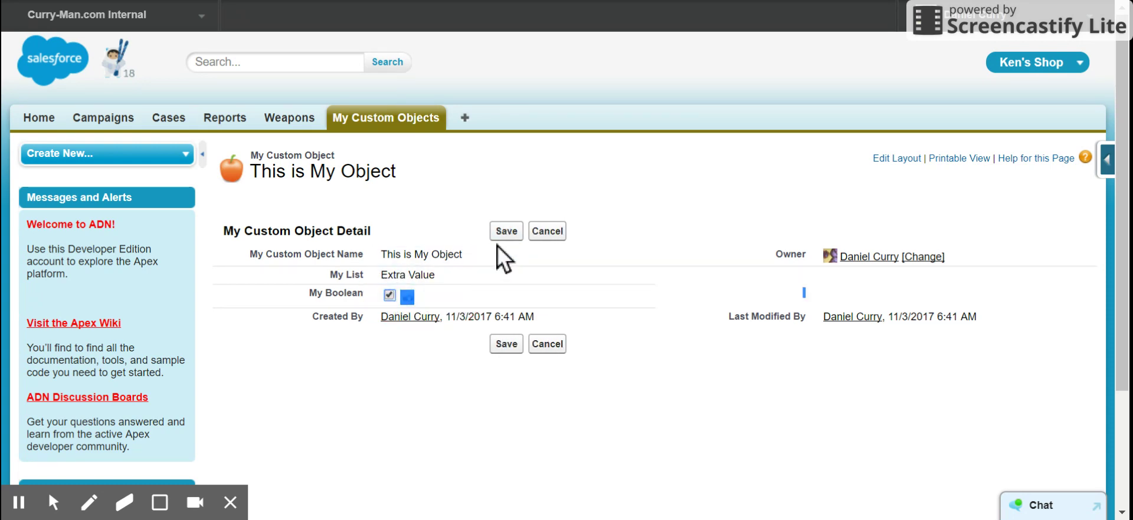
click(505, 232)
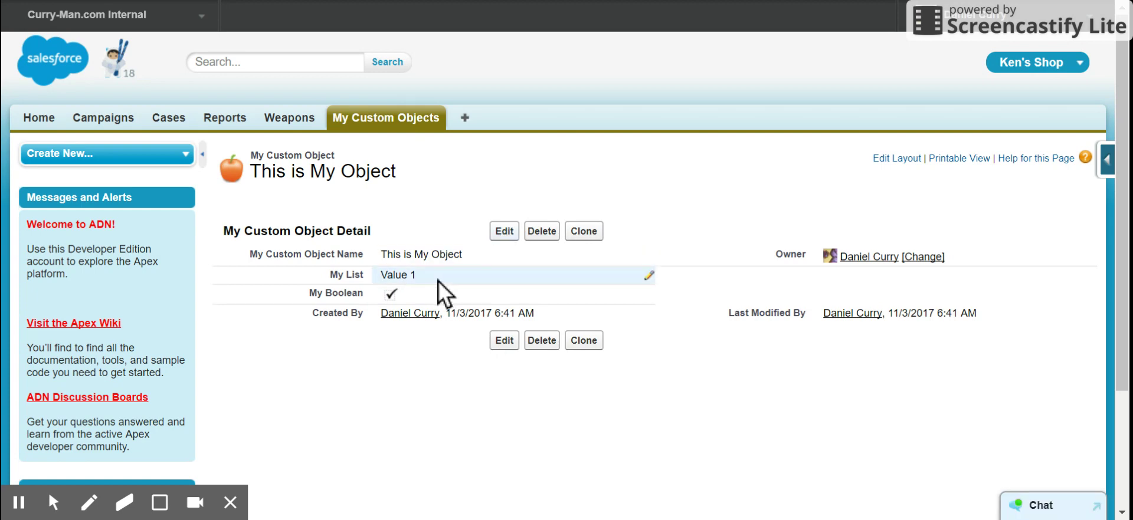
double_click(420, 278)
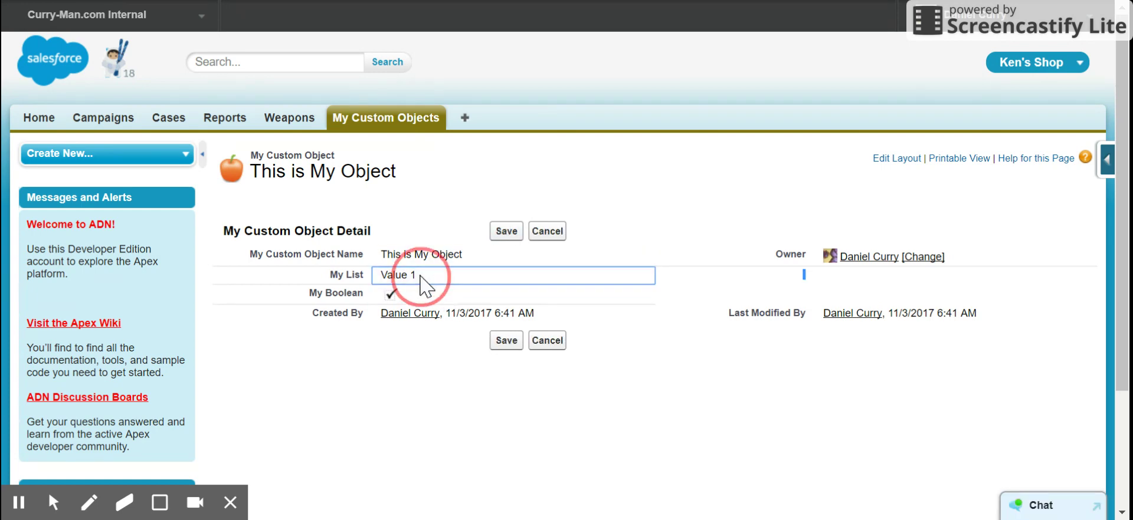
key(Down)
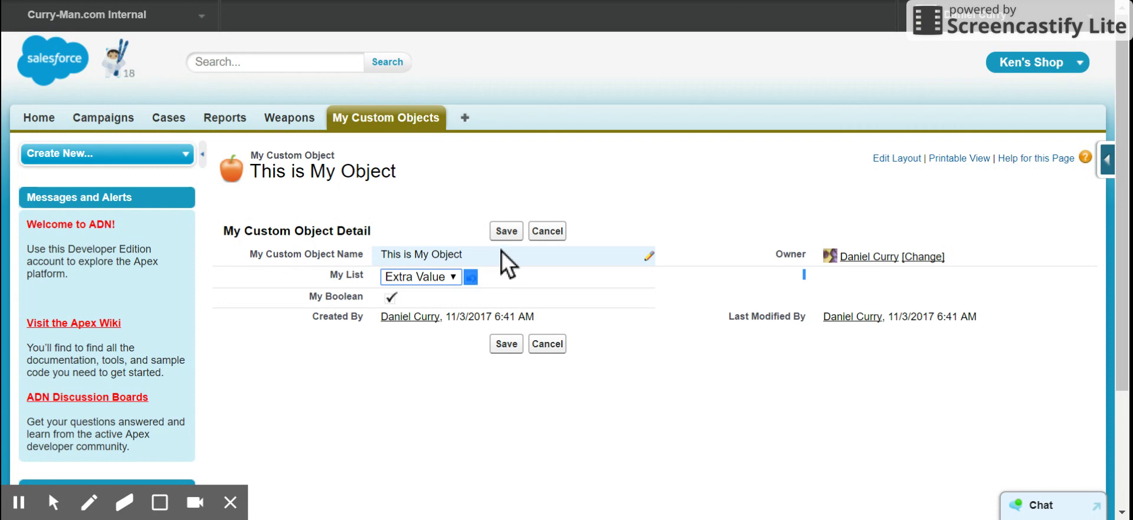
click(505, 231)
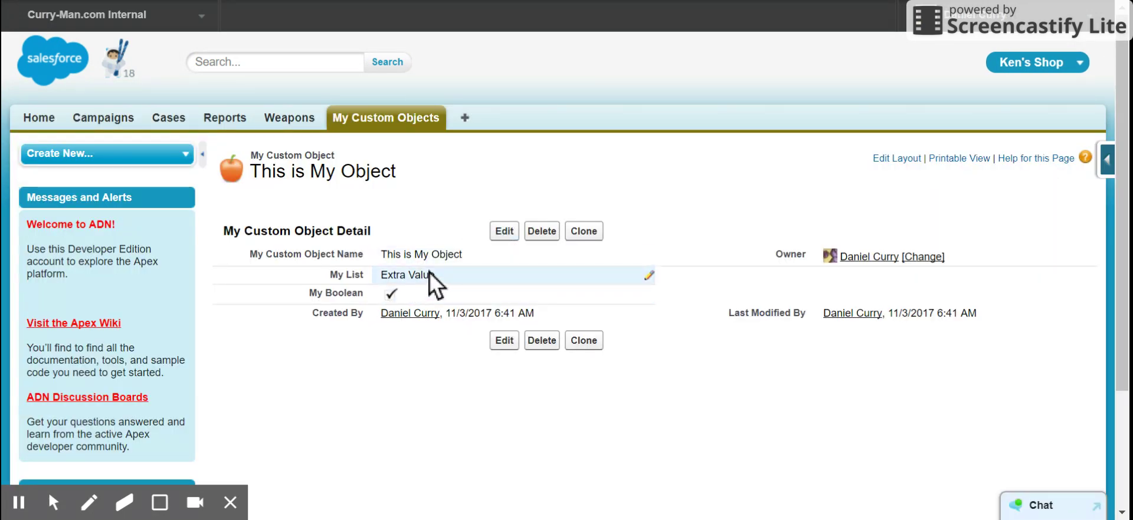
Step: Uncheck My Boolean on the record and save the change
double_click(412, 298)
click(390, 295)
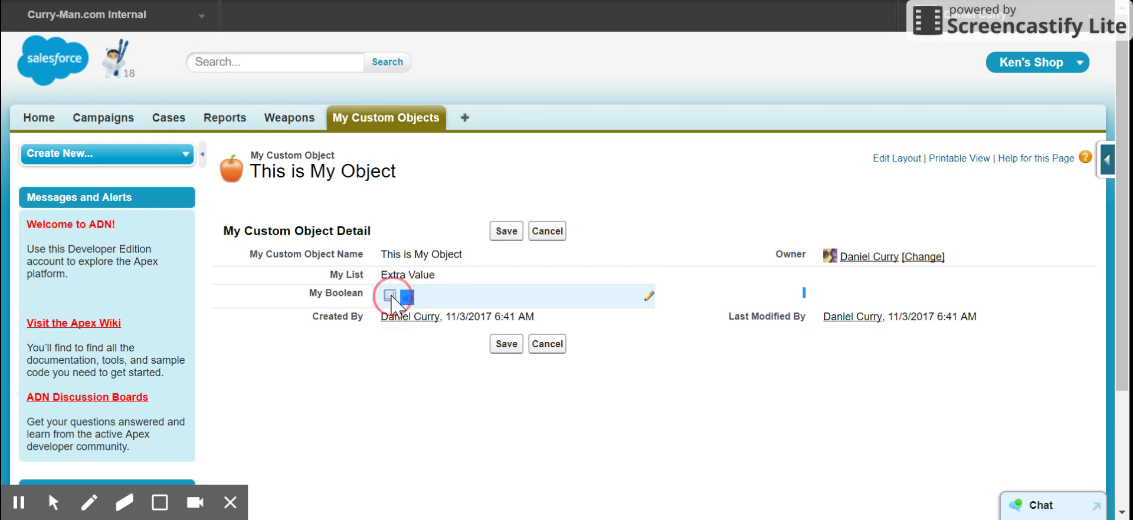
double_click(494, 265)
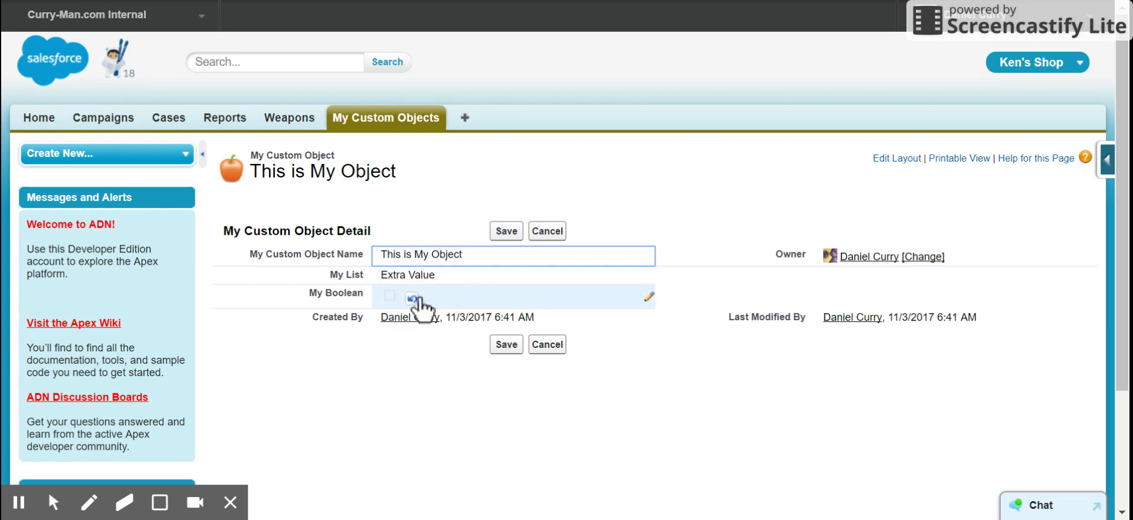
click(513, 230)
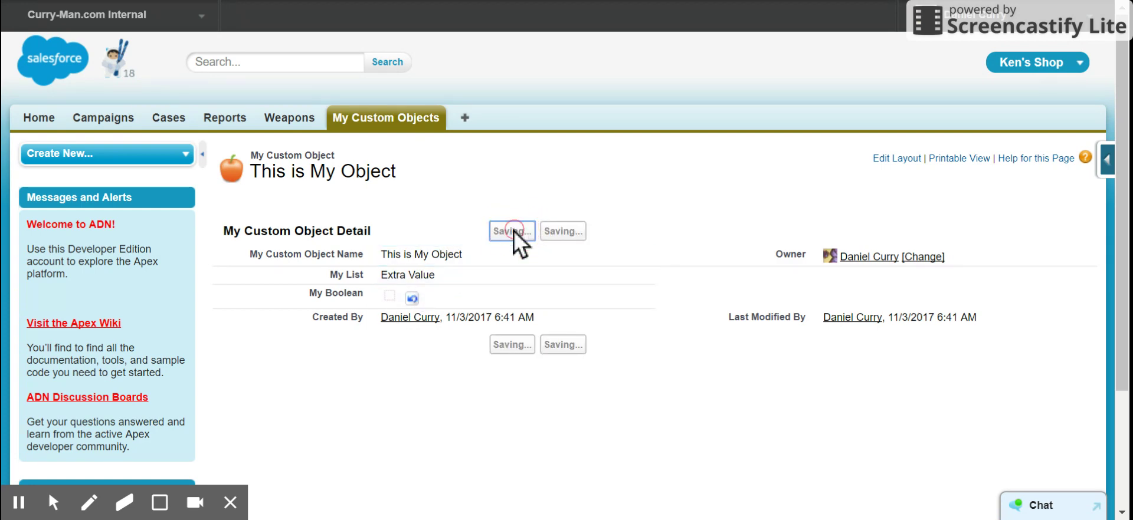